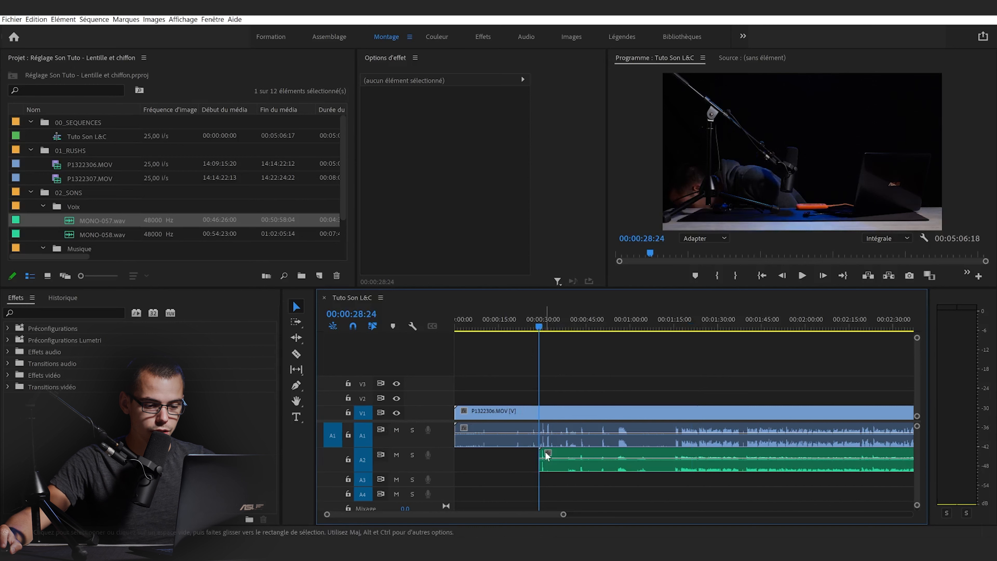
Step: Align the clap in MONO-057.wav on track A2 with the camera audio's clap near 00:00:30:08
click(748, 326)
drag(748, 326, 750, 343)
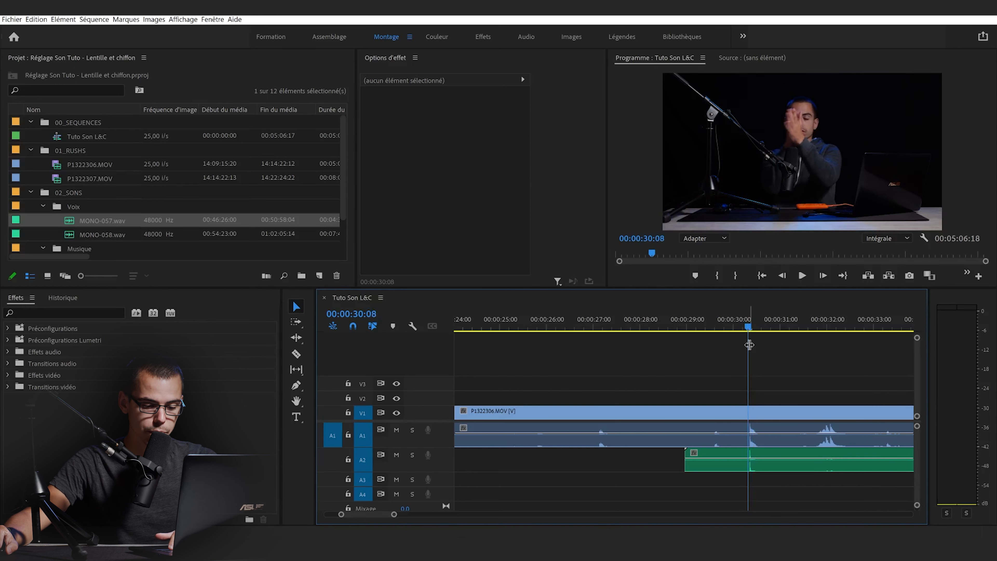
key(=)
key(=)
key(=)
drag(704, 463, 709, 464)
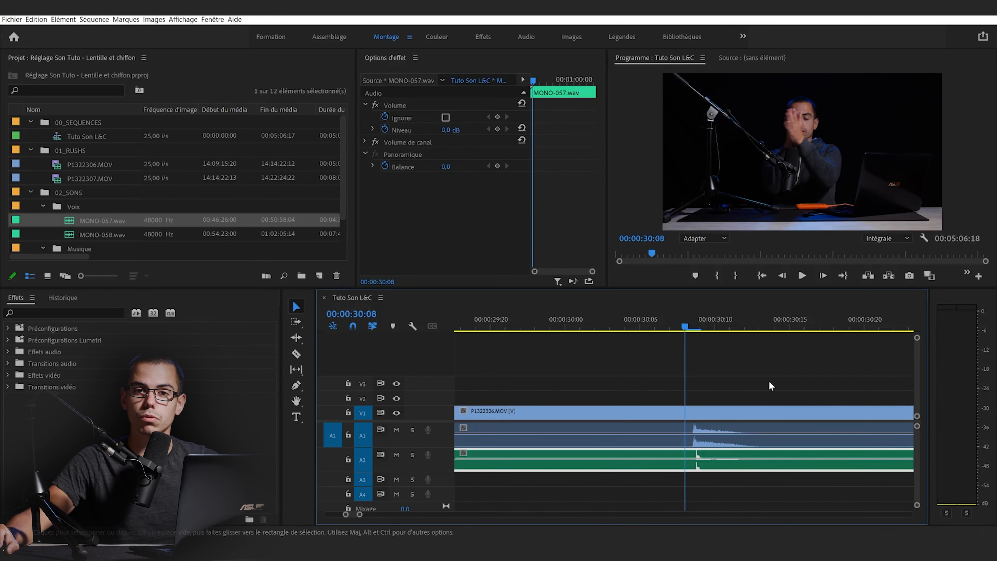
Step: Fine-tune the sync of MONO-057.wav with the camera audio at the start of speech near 00:01:15:20
key(-)
key(-)
key(-)
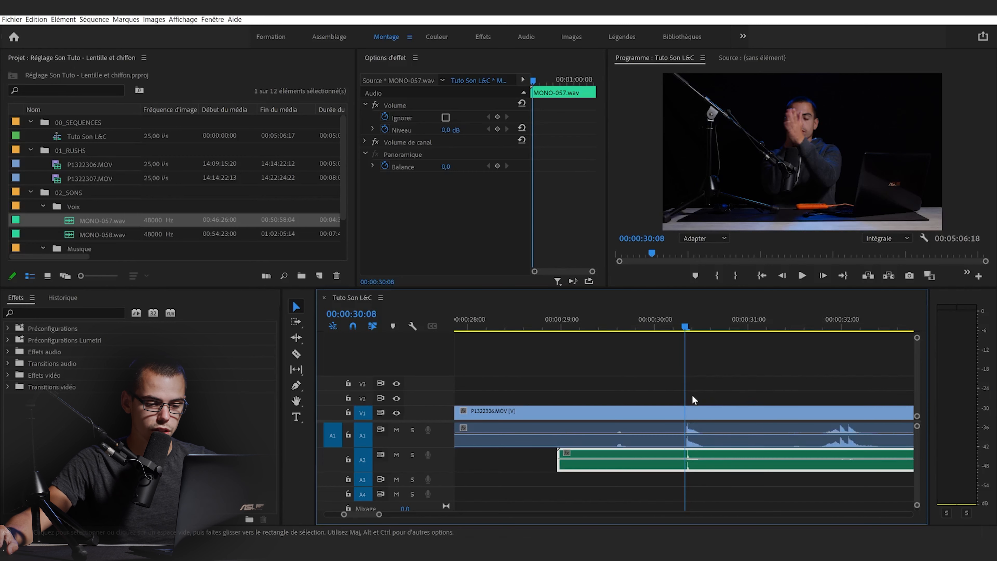
key(-)
key(-)
key(-)
key(-)
key(-)
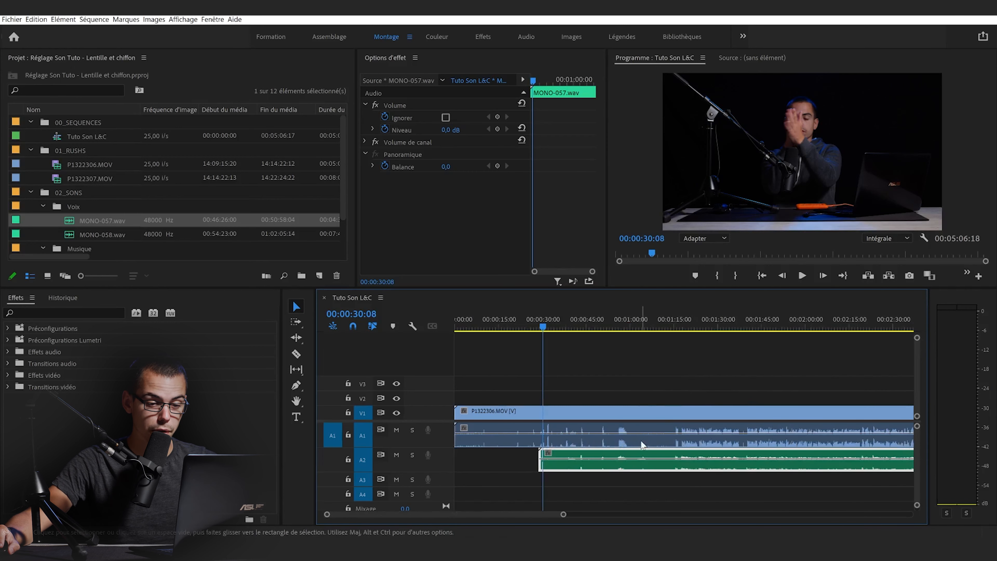
key(-)
drag(561, 330, 563, 330)
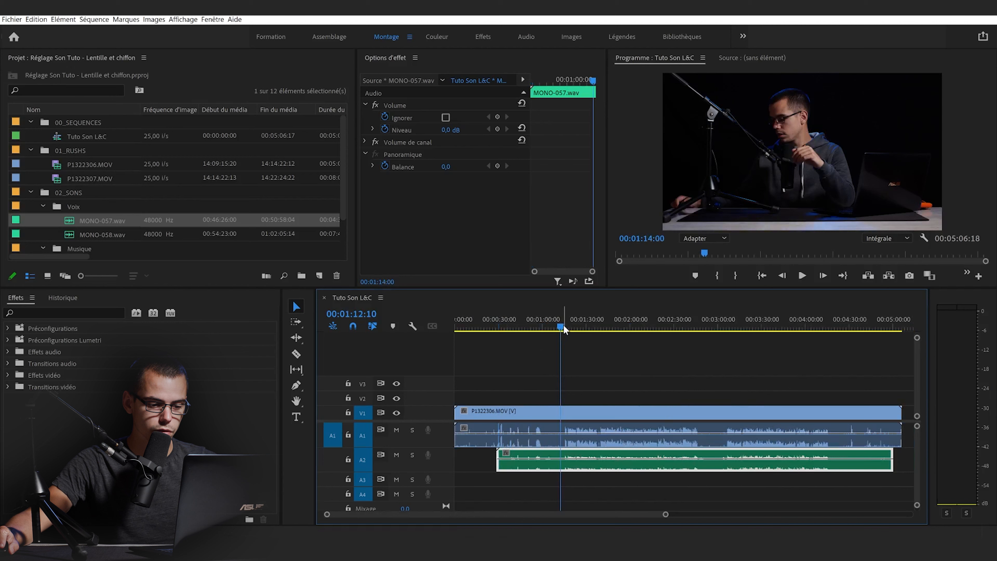
key(=)
key(=)
key(space)
key(=)
key(=)
key(=)
key(=)
key(=)
mouse_move(695, 468)
mouse_down()
mouse_move(680, 463)
mouse_move(703, 471)
mouse_up()
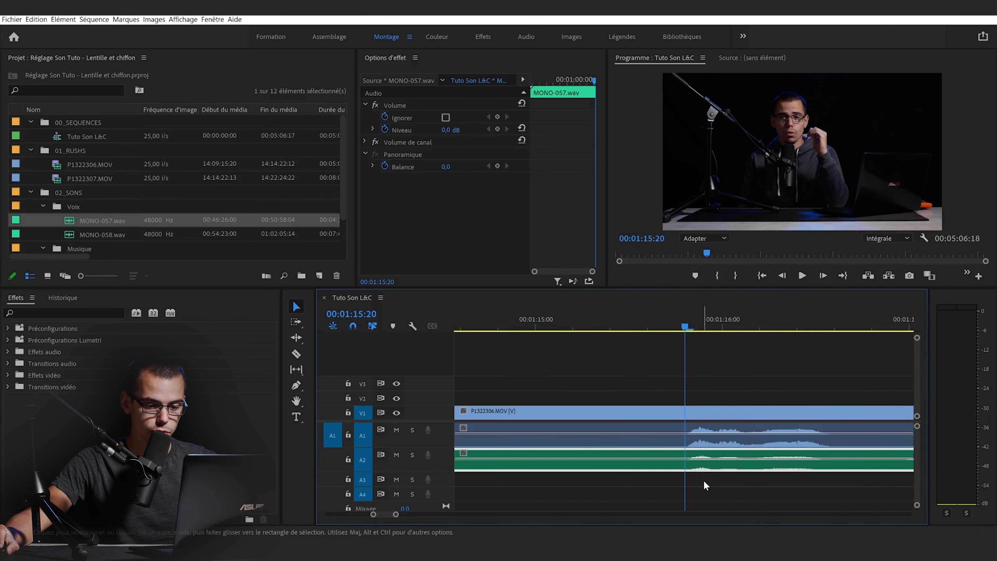
click(708, 479)
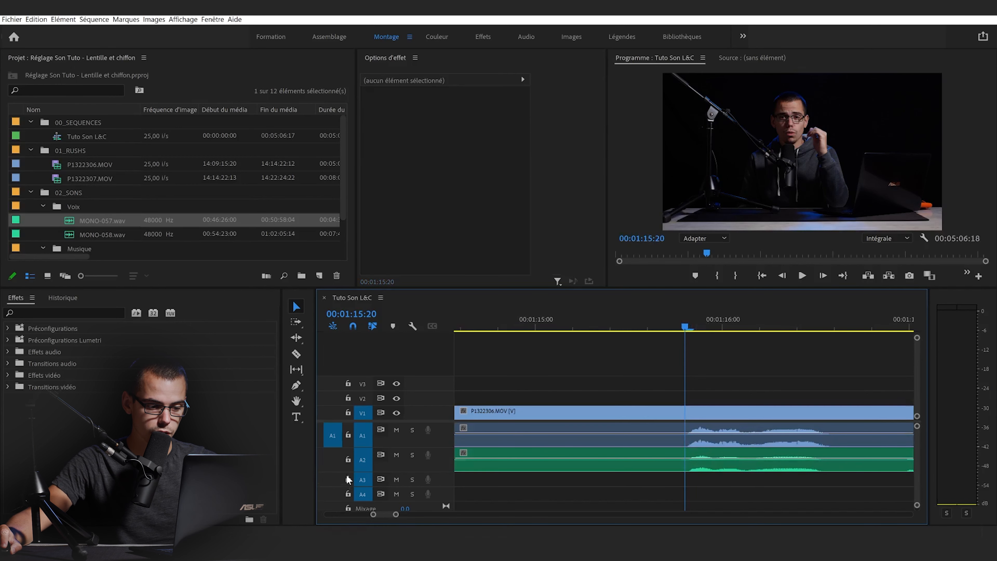
Step: Enlarge audio tracks A1 and A2 and compare their waveforms at close range and across the whole sequence
drag(348, 472, 348, 483)
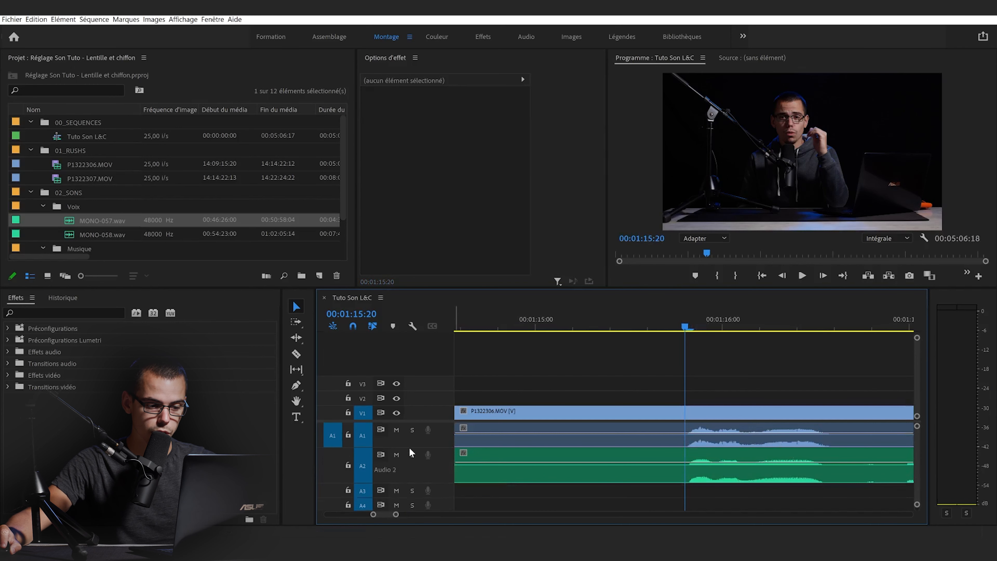
drag(413, 447, 413, 457)
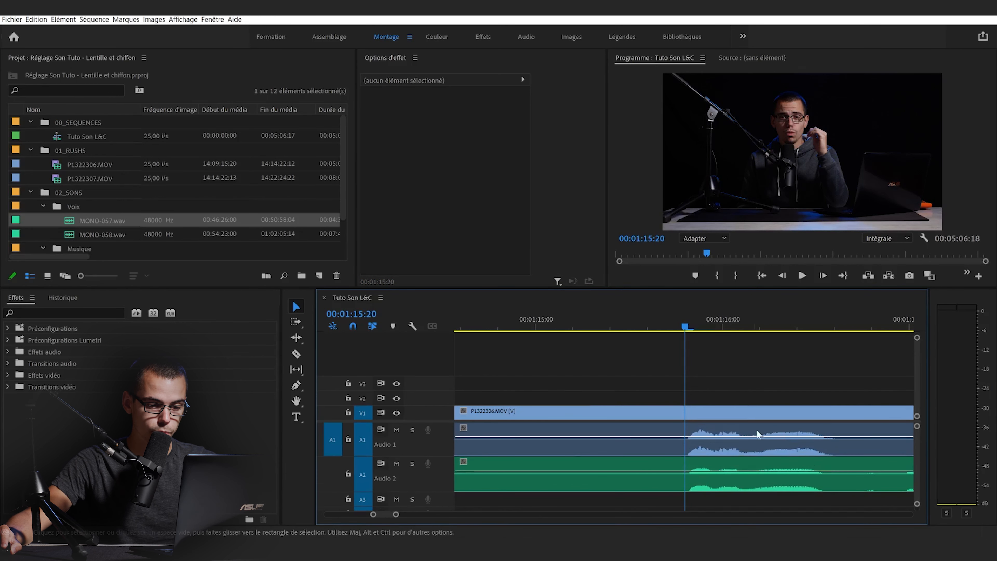
key(minus)
key(minus)
key(minus)
key(minus)
key(minus)
key(minus)
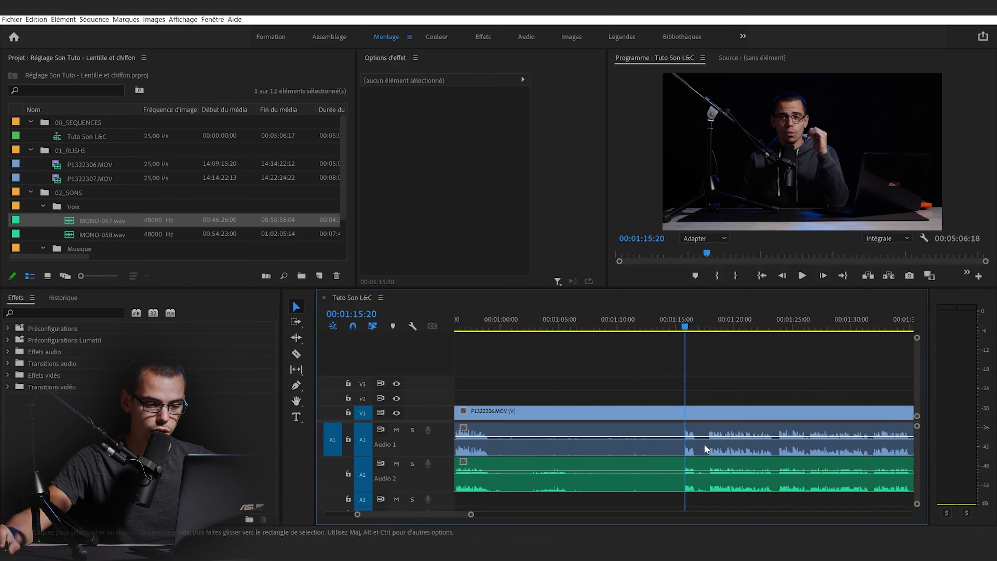
key(minus)
key(minus)
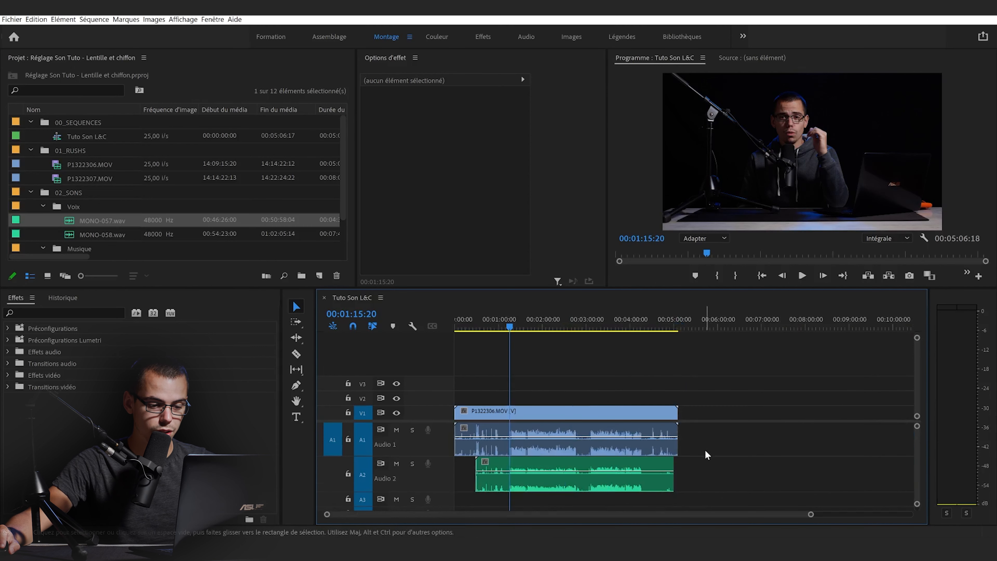
Step: Reduce the heights of audio tracks A1 and A2 to make them compact
drag(376, 457, 377, 447)
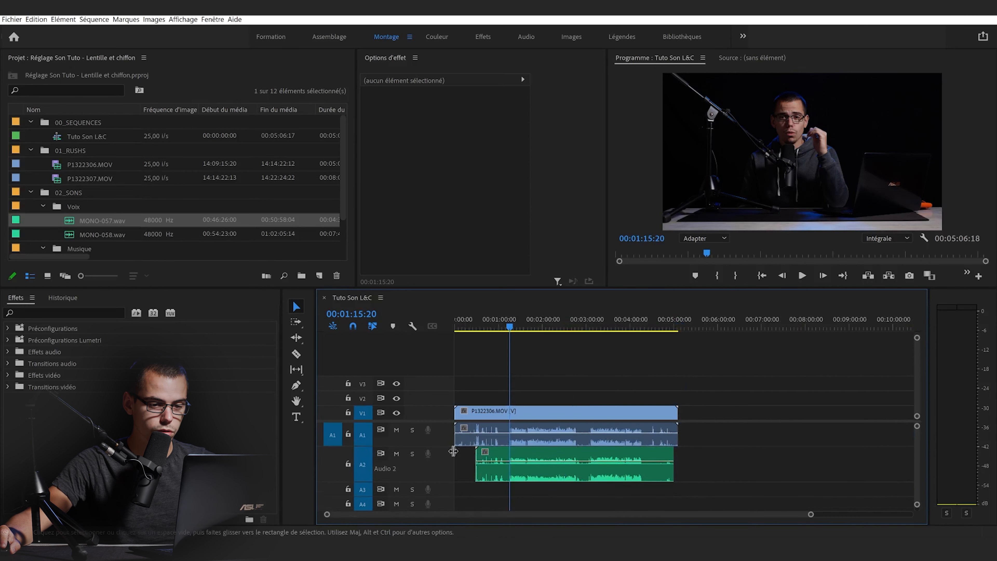
drag(424, 481, 572, 437)
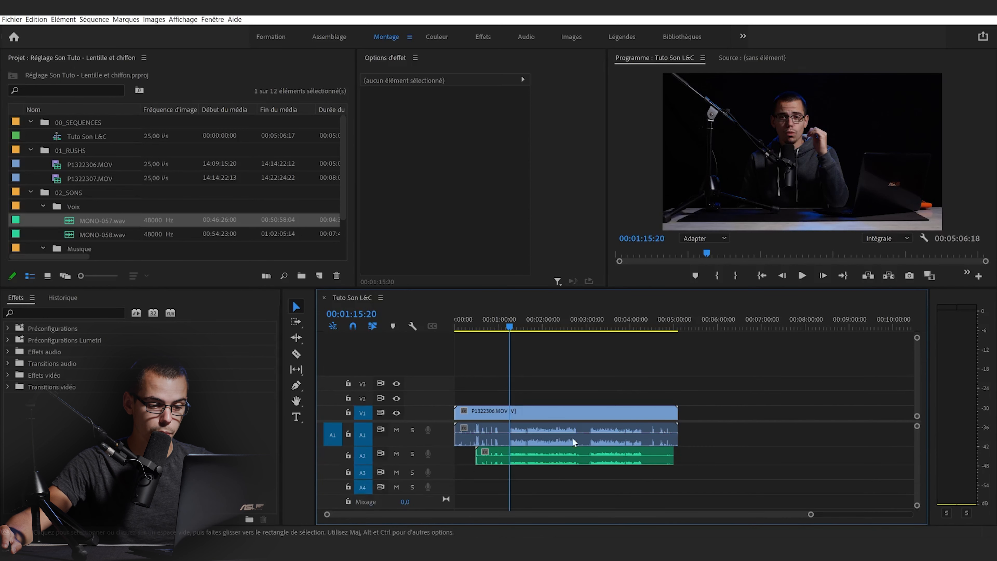
drag(415, 445, 415, 442)
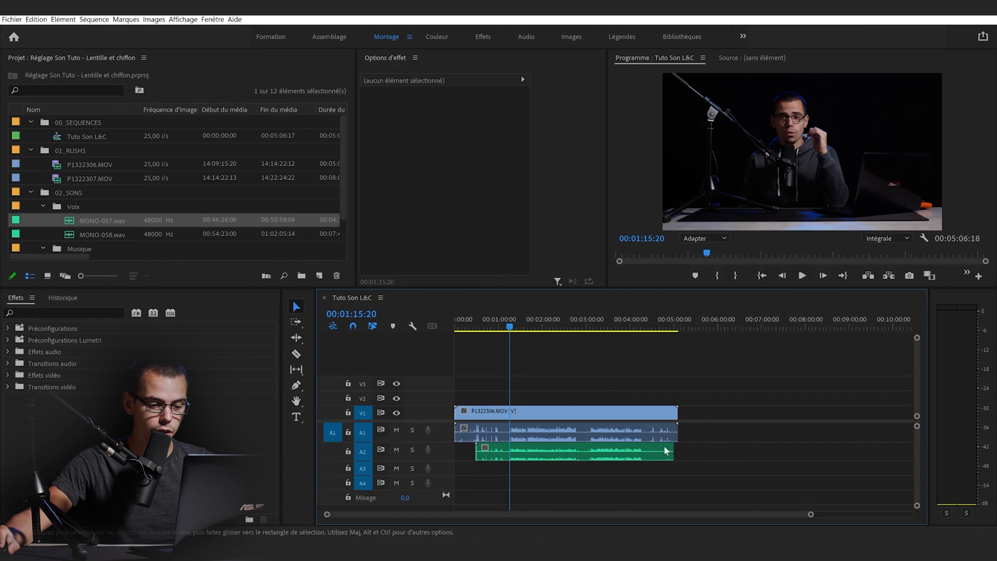
Step: Try trimming away the camera audio alone, and shortening the linked P1322306.MOV video and audio together, undoing each trim
click(664, 432)
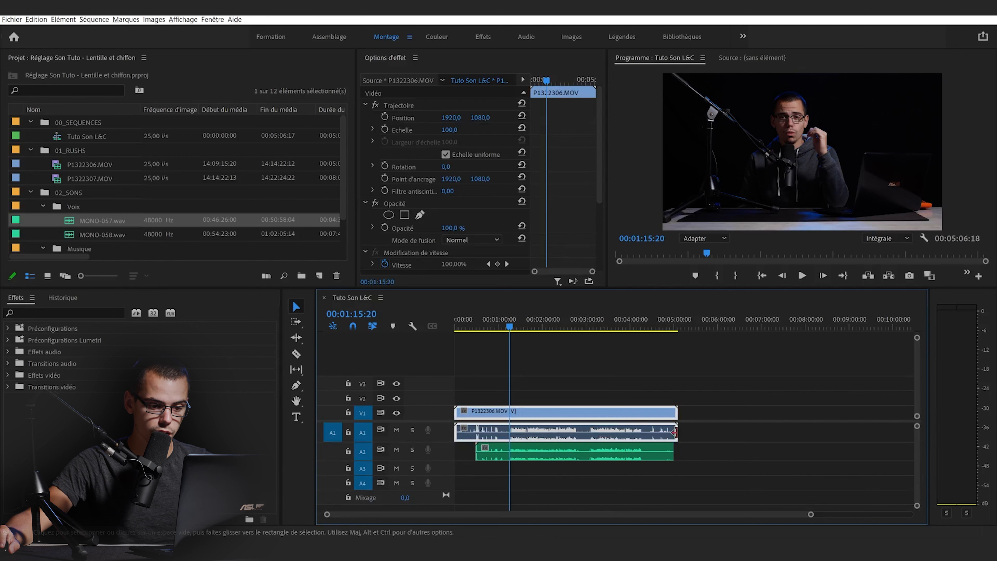
drag(676, 434, 431, 433)
click(670, 446)
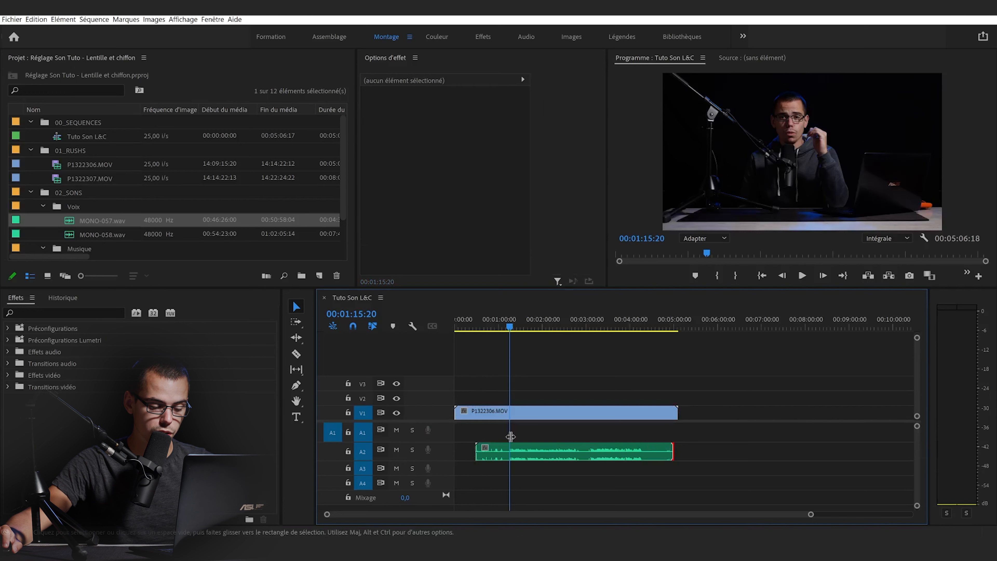
key(ctrl+z)
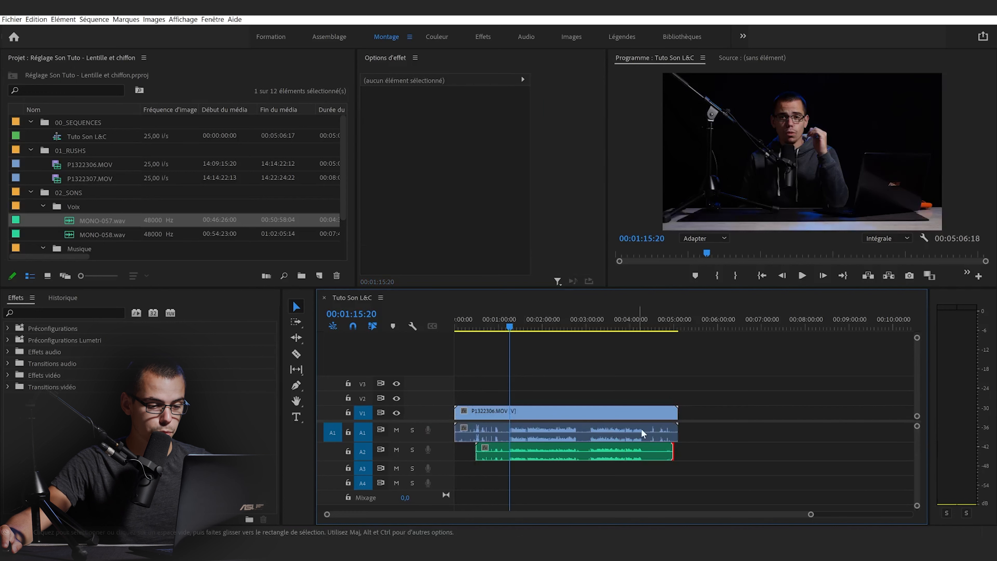
drag(676, 432, 552, 432)
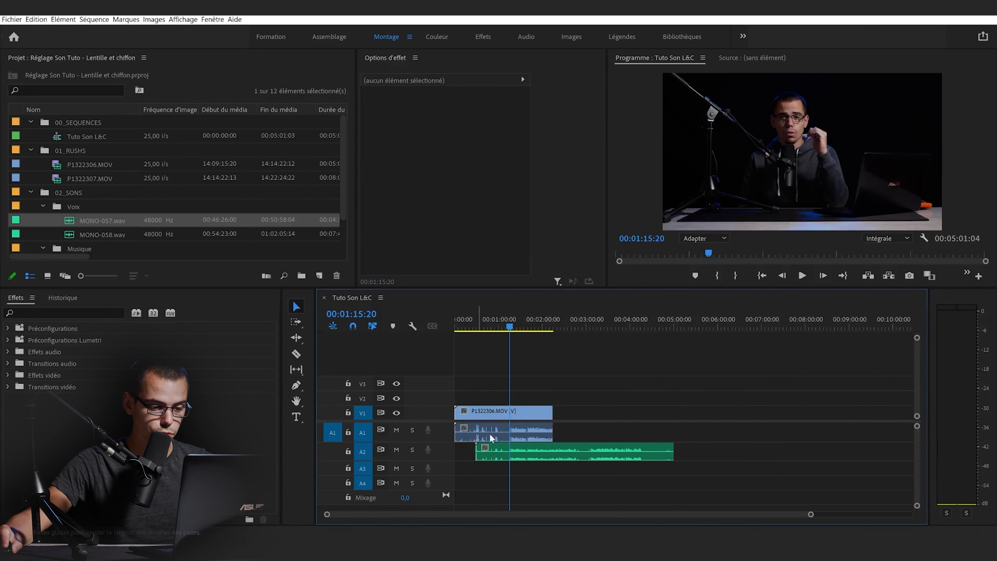
key(ctrl+z)
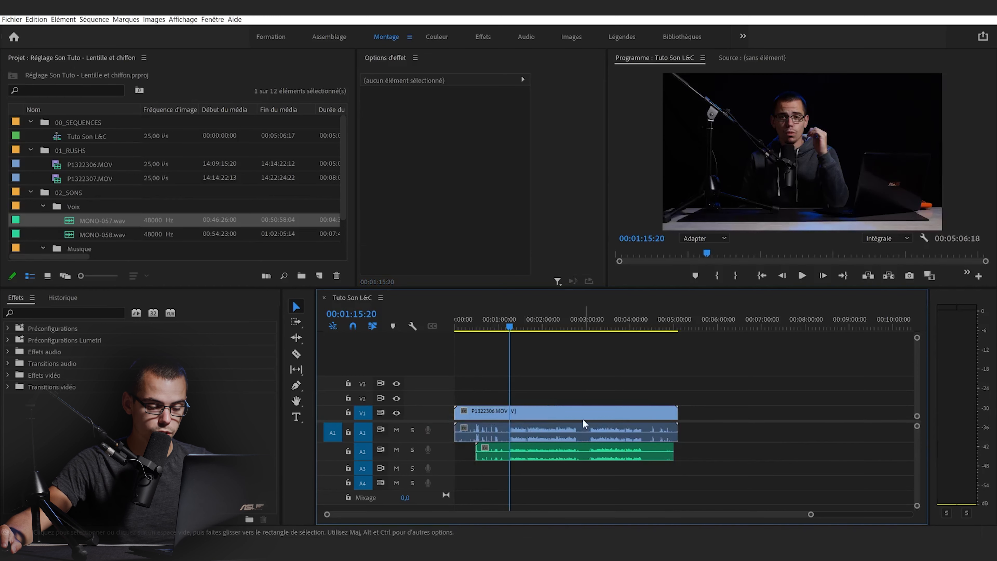
Step: Separate the camera audio of P1322306.MOV from its video and remove it from track A1
click(549, 416)
right_click(540, 417)
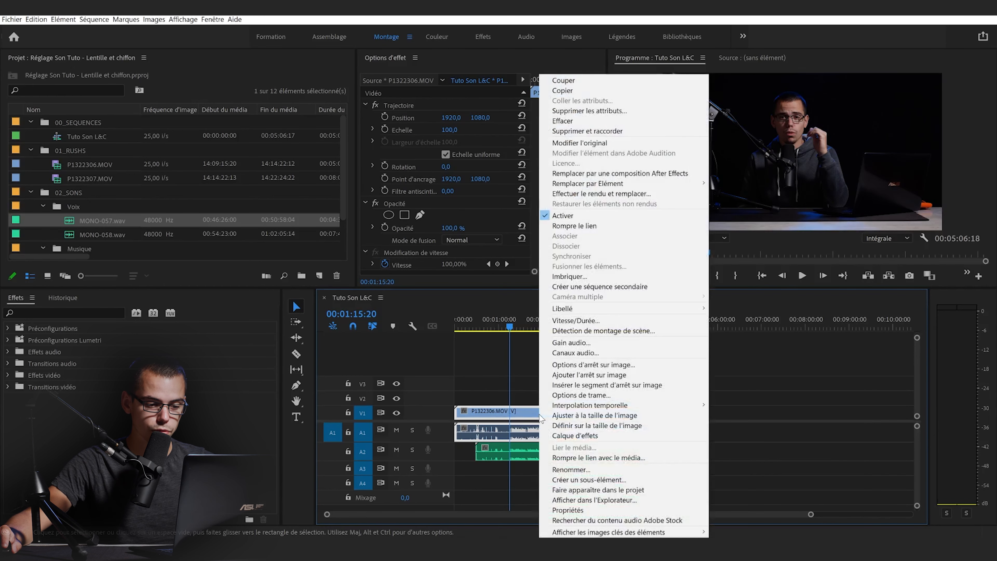
click(576, 226)
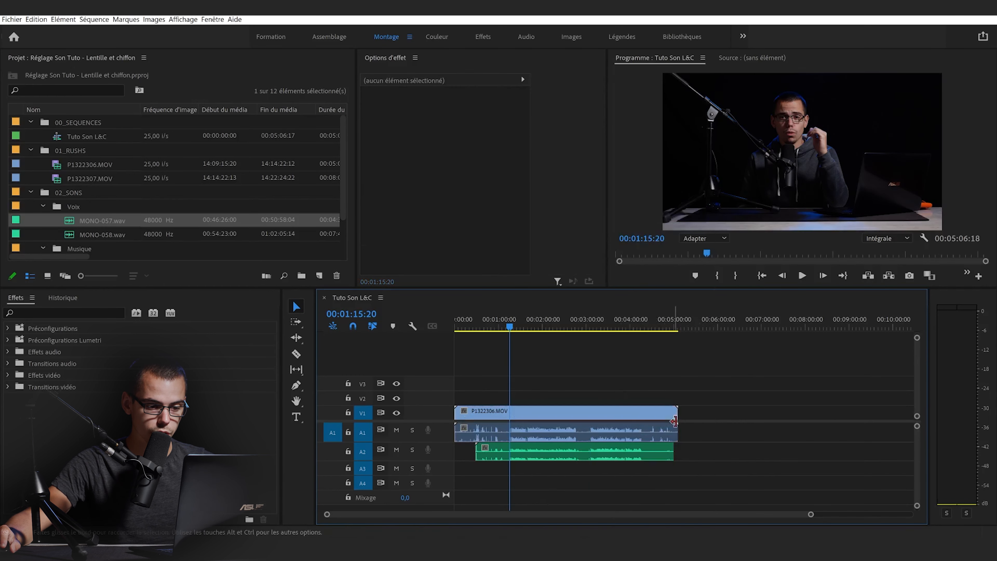
click(684, 432)
key(Delete)
key(ctrl+z)
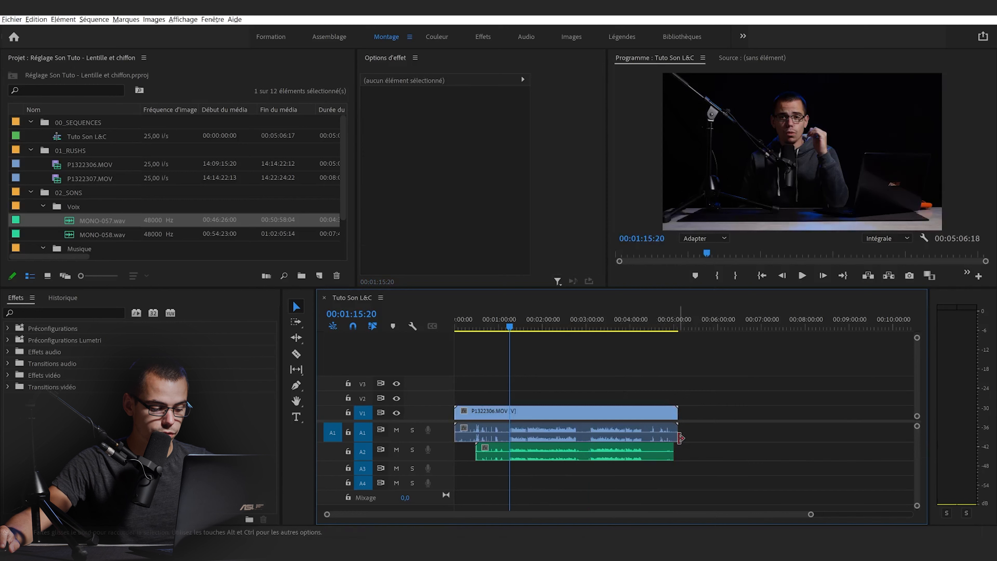
click(681, 437)
key(Delete)
Step: Trim the video and voice clips to the section from about 00:01:06 to 00:02:55, deleting the parts outside it
drag(463, 416, 503, 413)
drag(488, 449, 503, 450)
key(c)
click(582, 414)
click(582, 449)
key(v)
drag(612, 393, 626, 496)
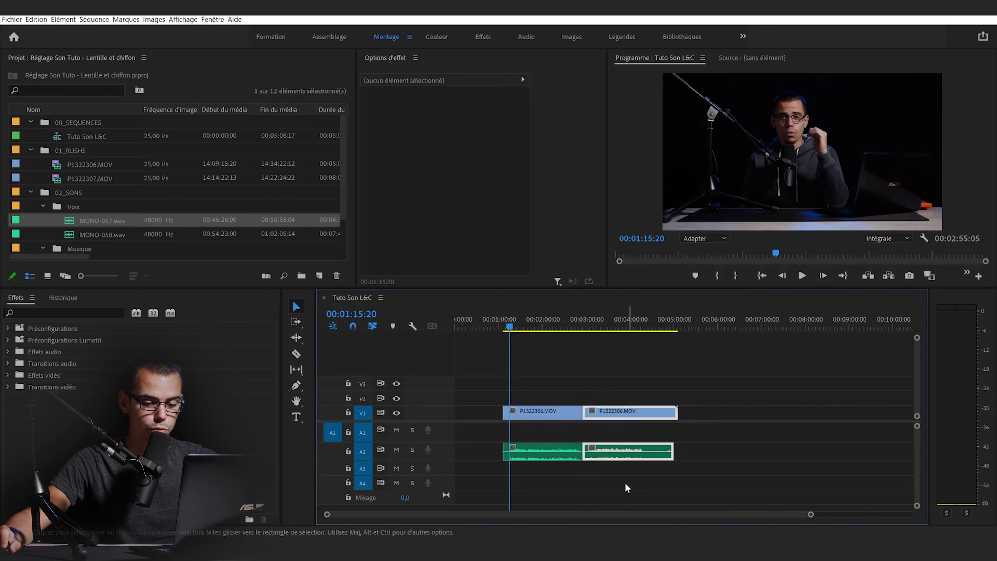
key(Delete)
Step: Close the empty gap at the start of the sequence and save the project
click(479, 412)
key(Delete)
drag(487, 322, 280, 321)
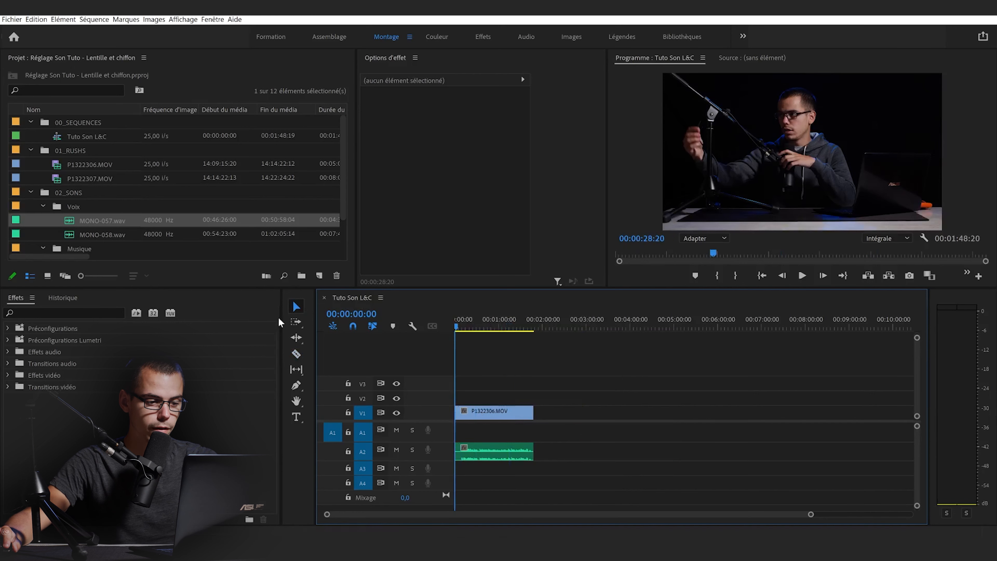
key(=)
key(=)
click(505, 321)
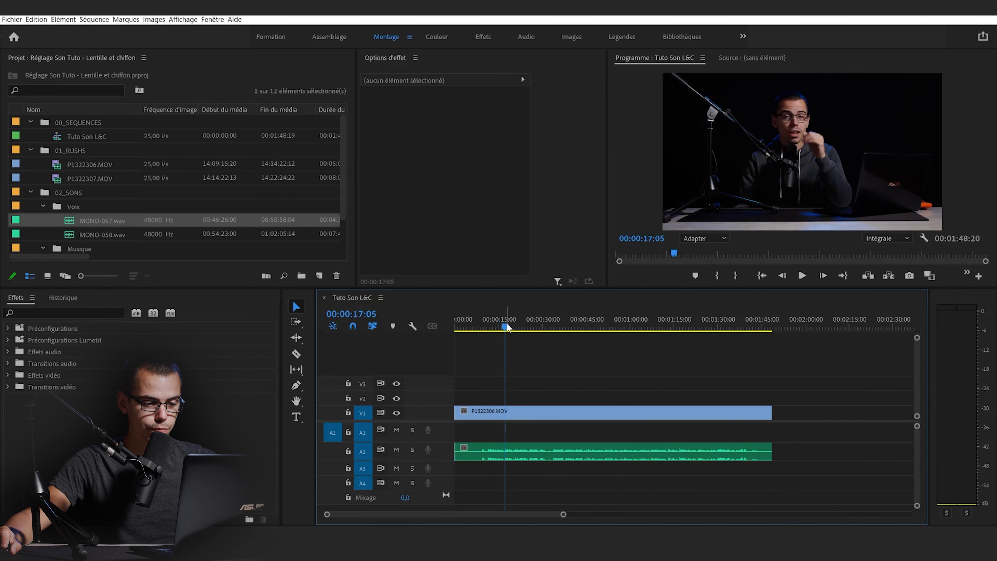
key(ctrl+s)
Step: Move MONO-057.wav from track A2 up to A1 and enlarge the height of A1
click(530, 320)
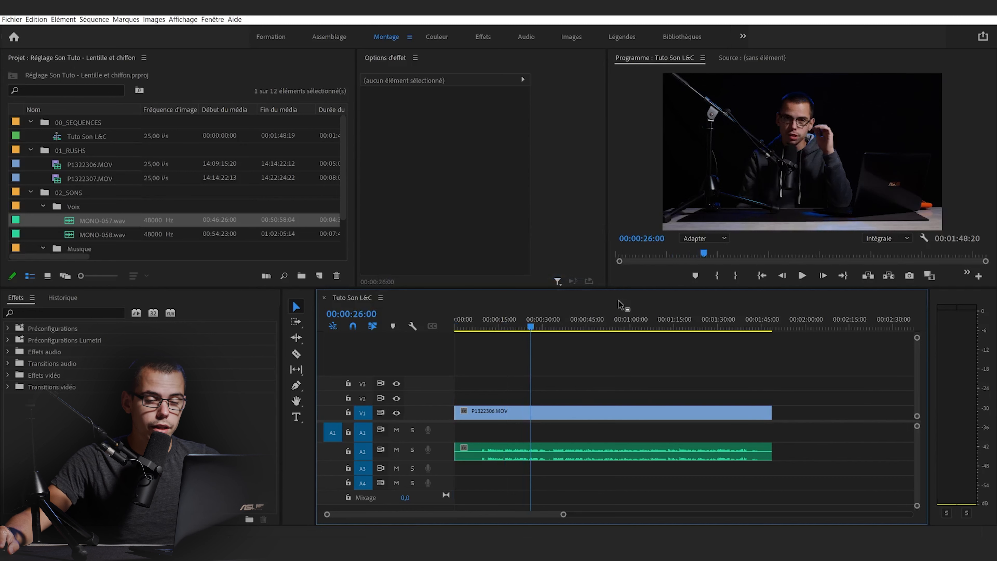
drag(619, 300, 497, 432)
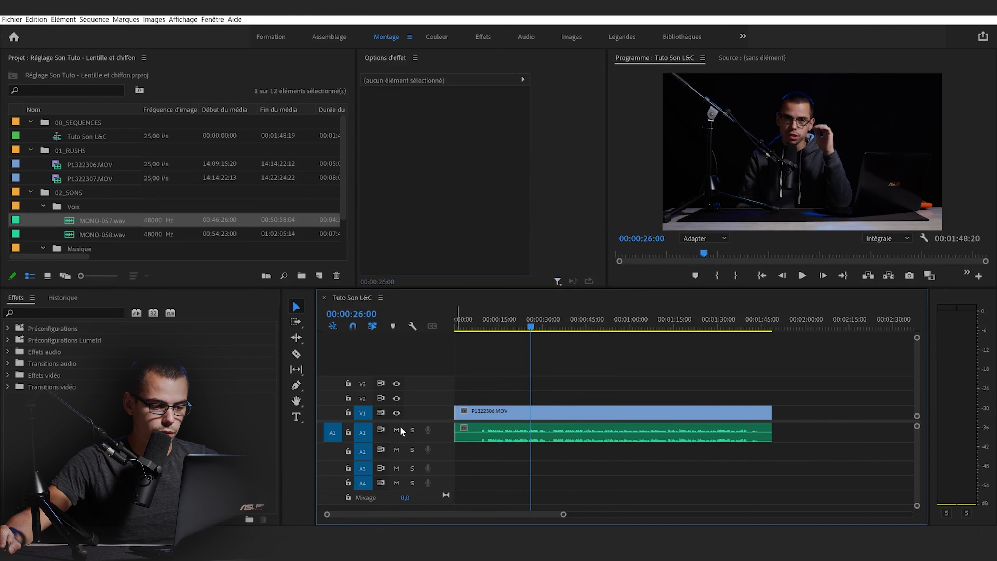
click(518, 438)
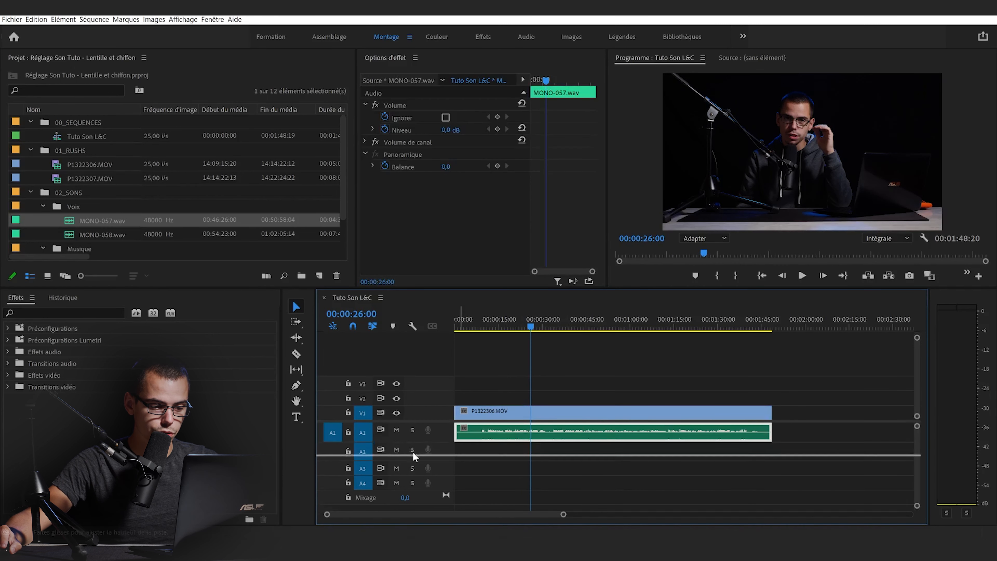
drag(413, 456, 416, 470)
Step: Play the sequence from 00:00:26:00 to check the voice level on the audio meters
click(610, 457)
key(space)
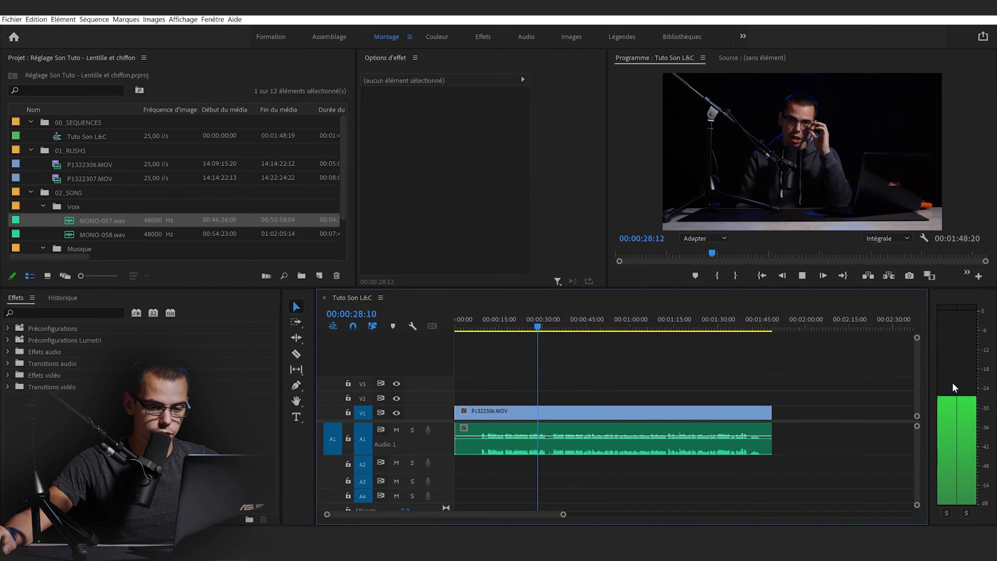
key(space)
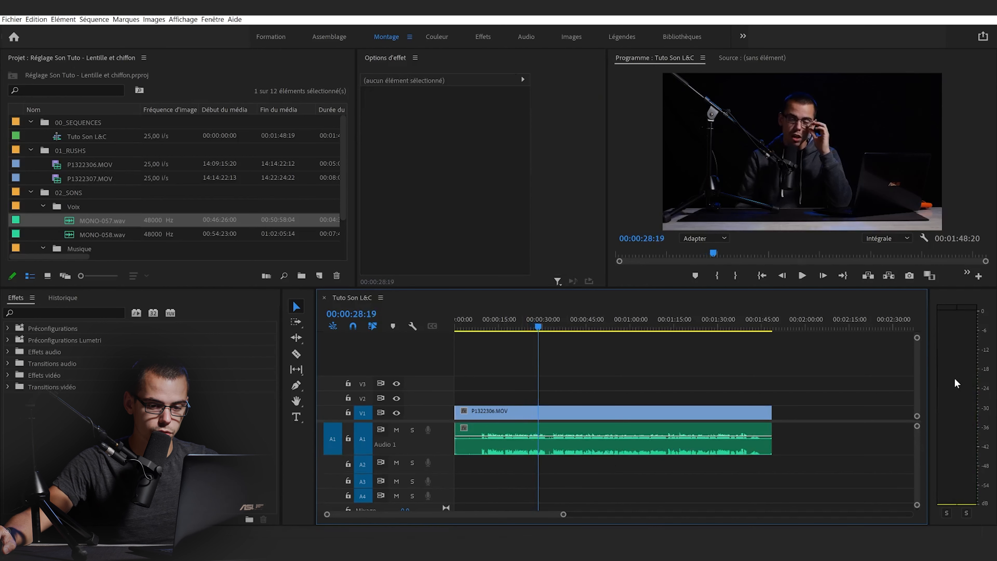
Step: Set the volume level of MONO-057.wav to 10 dB with level keyframing off, and play the sequence to check it
click(589, 438)
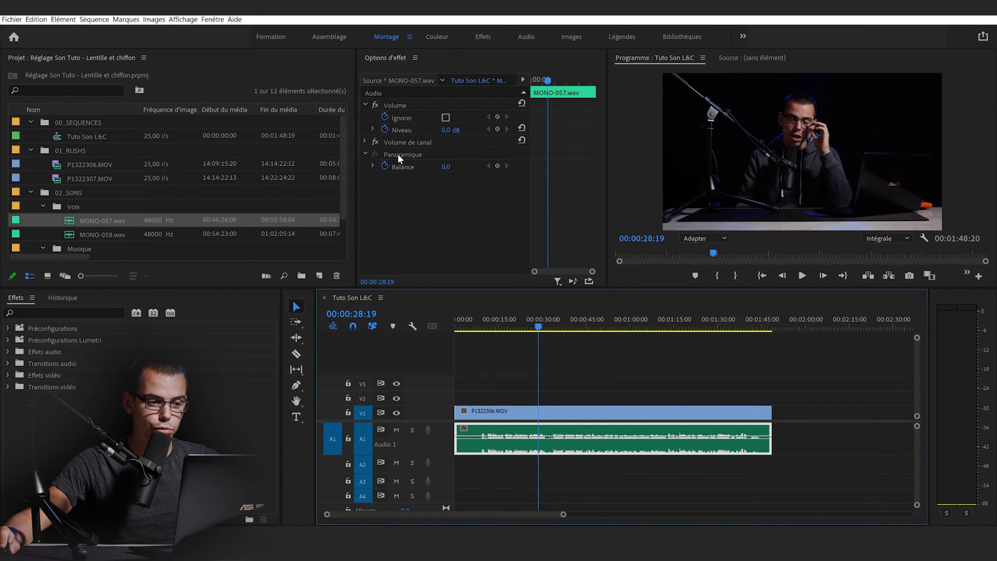
click(384, 130)
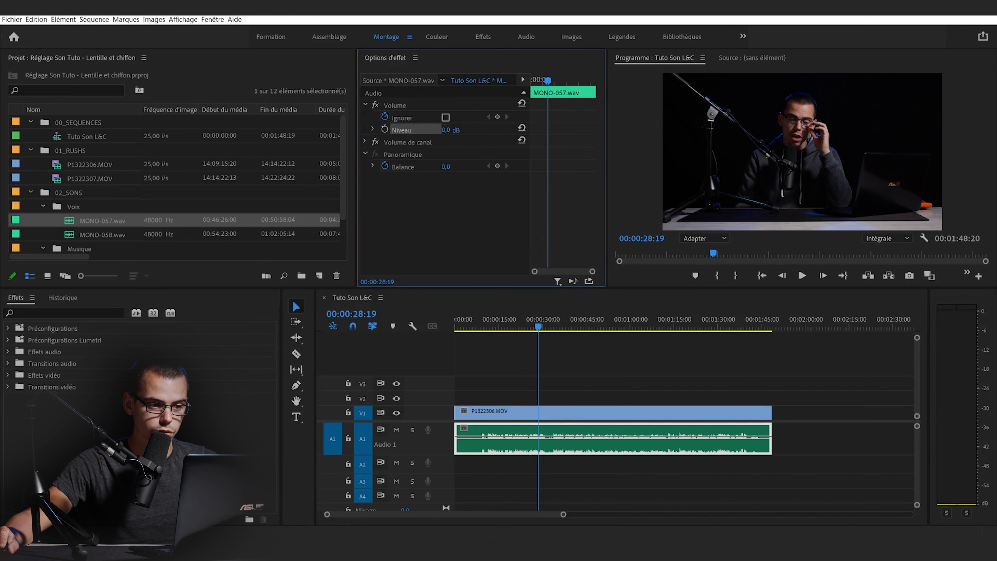
click(459, 149)
click(456, 131)
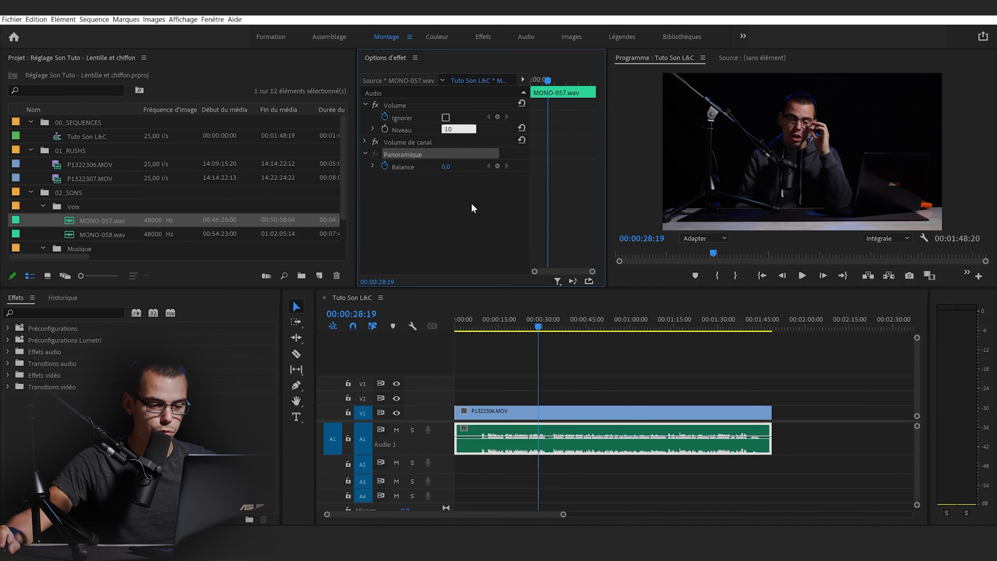
click(480, 213)
key(space)
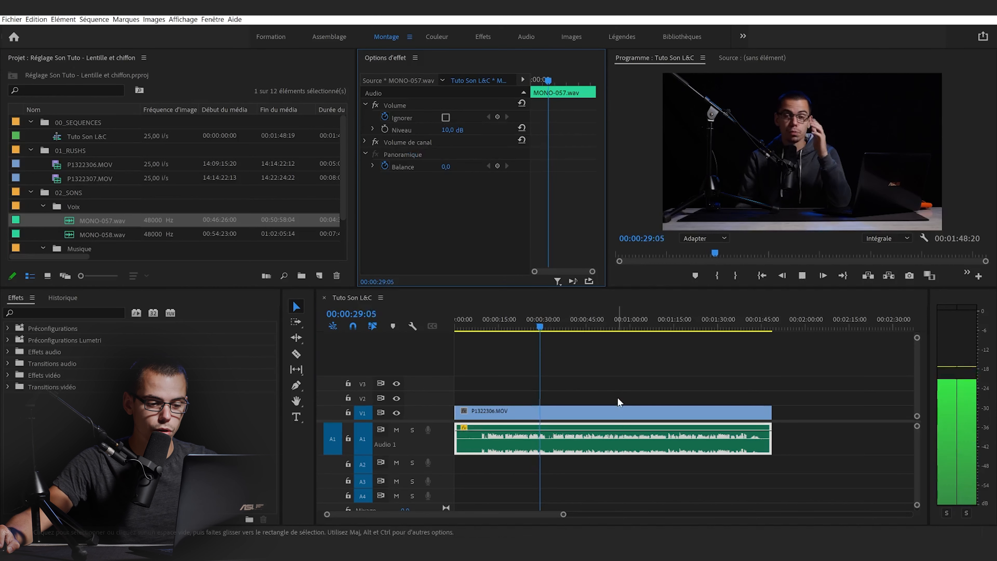
key(space)
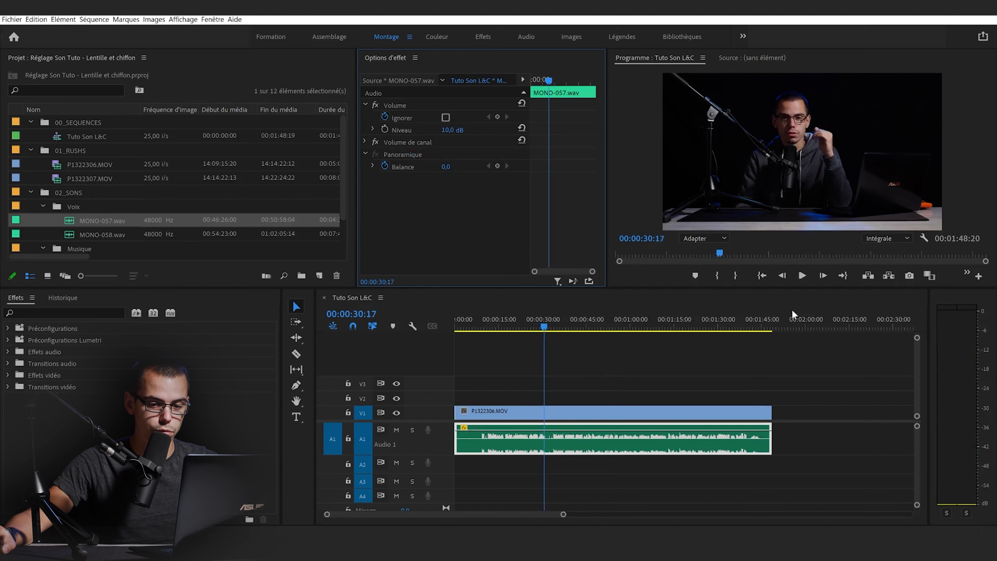
Step: Undo the volume level change on MONO-057.wav and adjust the clip's audio gain by 10 dB instead
key(ctrl+z)
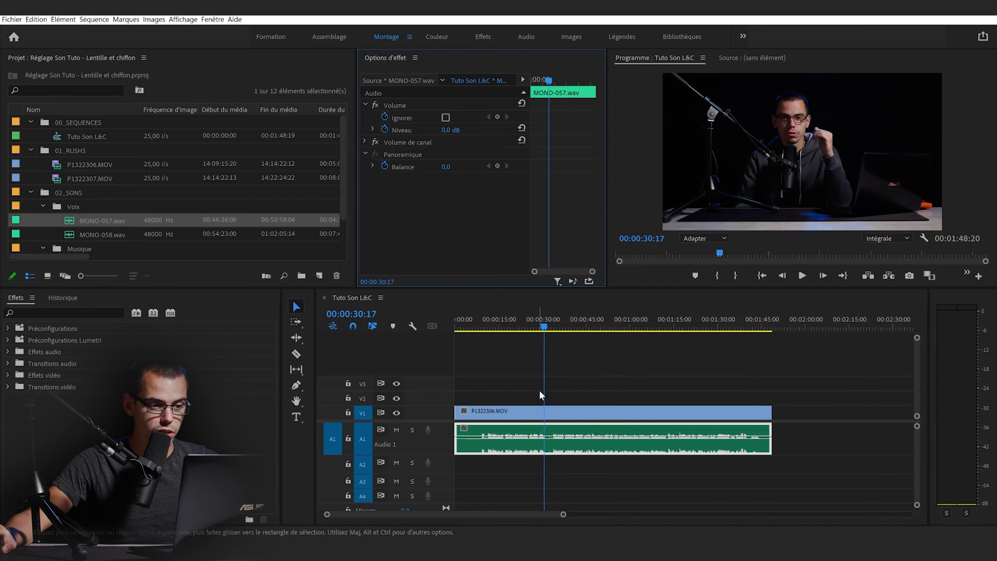
right_click(562, 451)
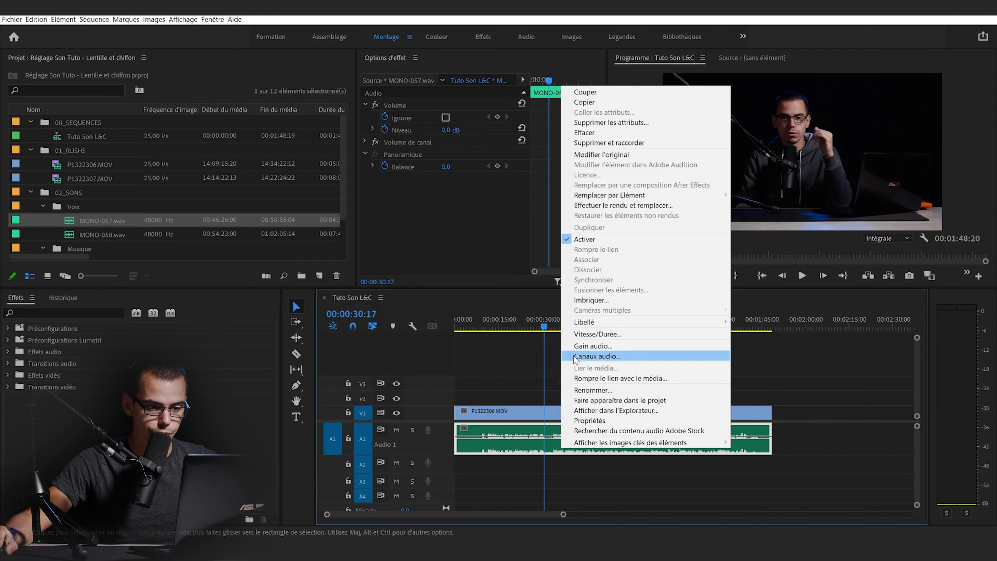
click(579, 347)
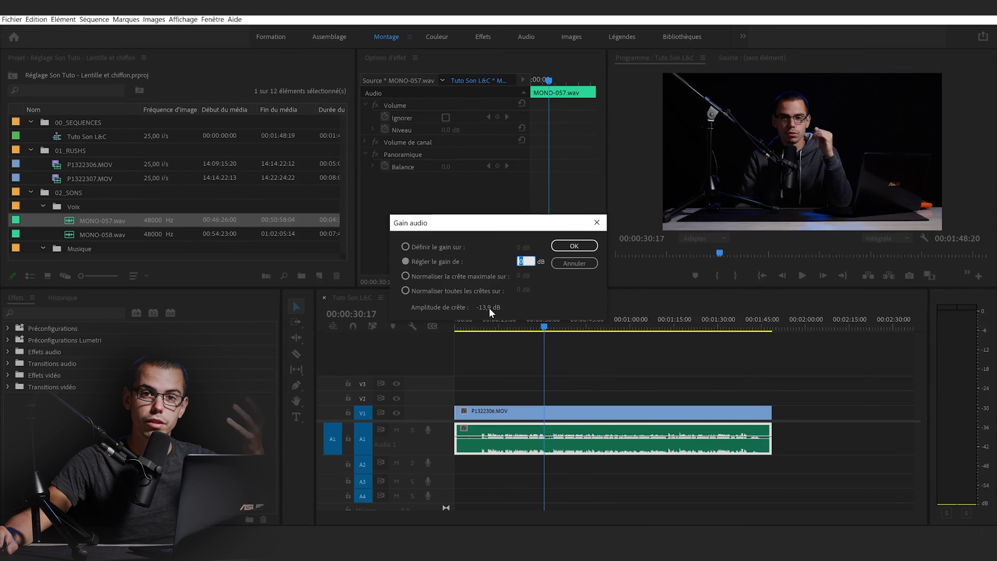
text(10)
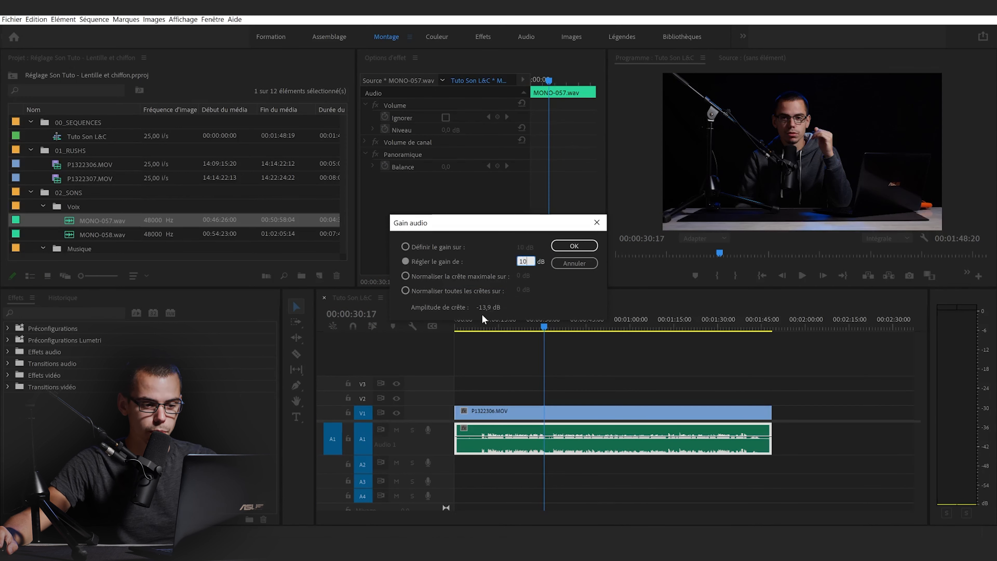
click(574, 246)
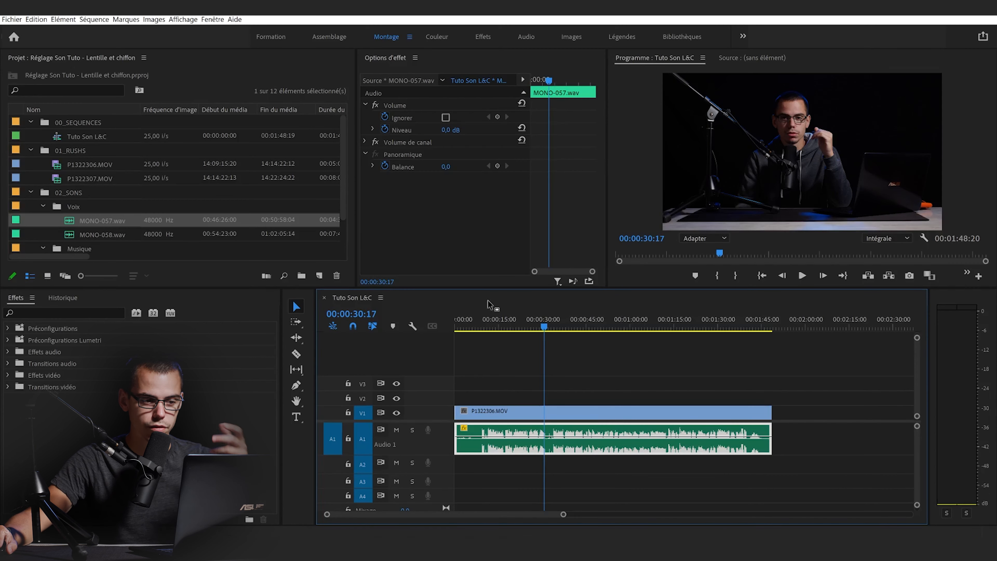
Step: Play several passages of the sequence to check the amplified voice on the audio meters, and save the project
key(space)
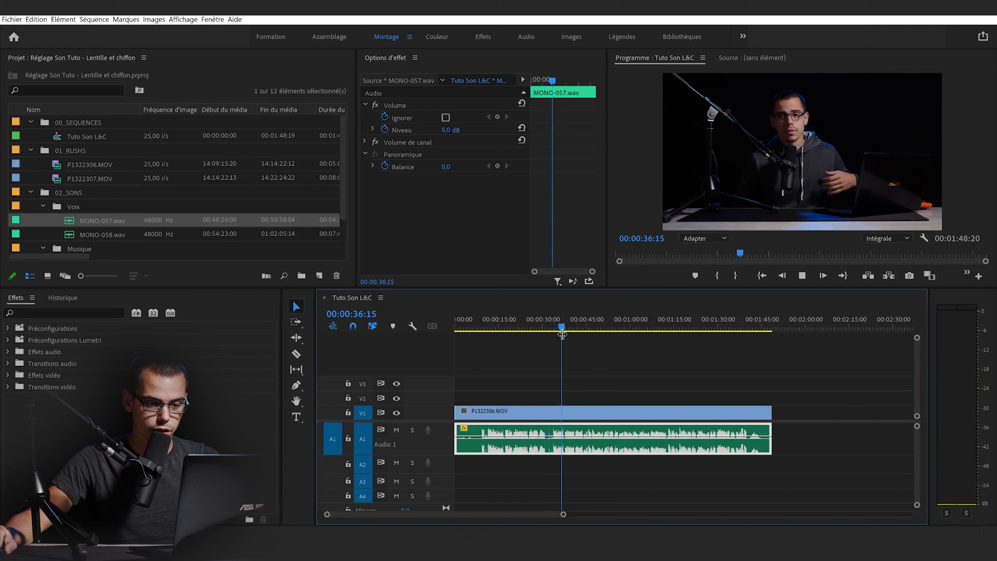
key(space)
click(544, 326)
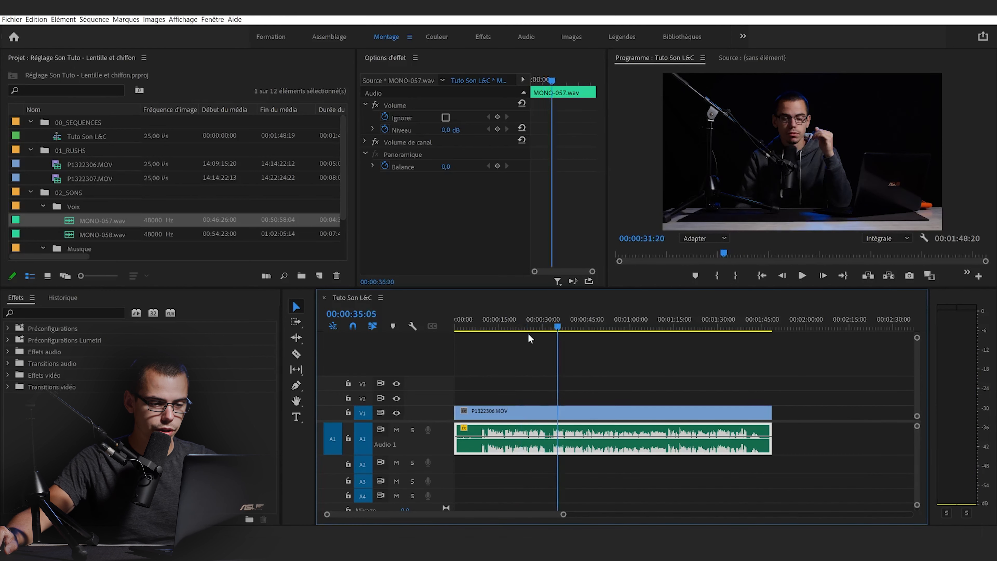
click(588, 359)
key(space)
click(564, 314)
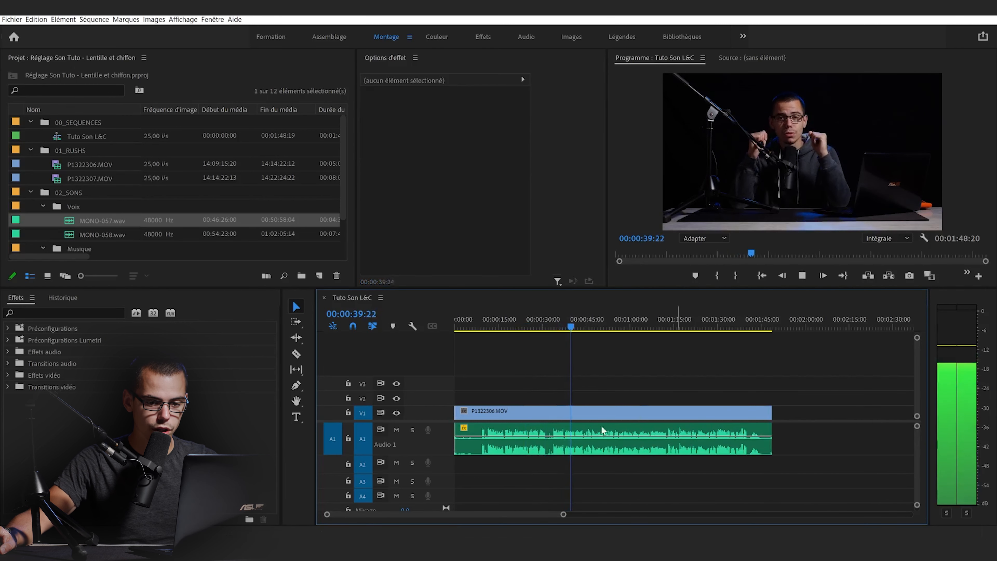
key(space)
key(ctrl+s)
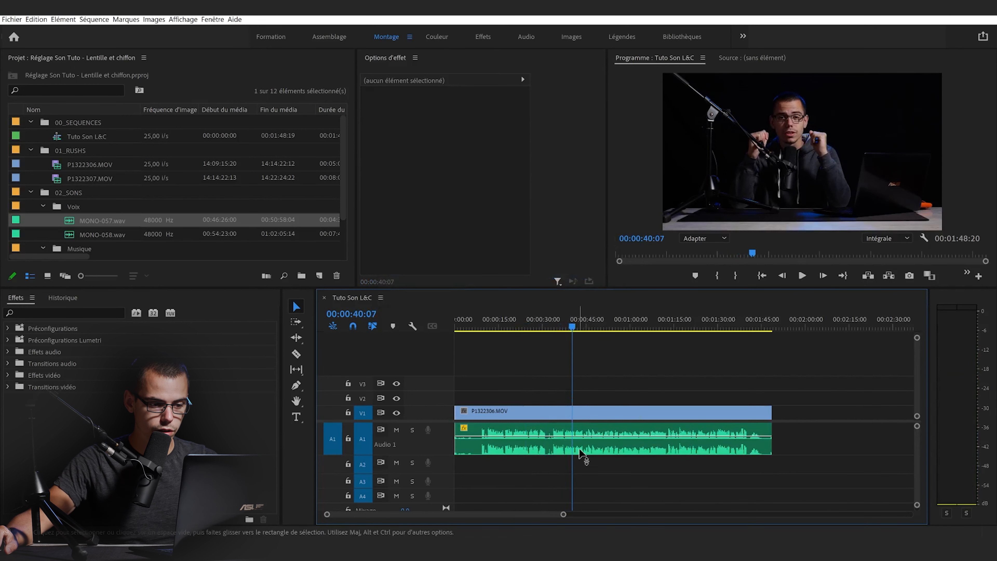
Step: Open the Audio workspace with MONO-057.wav selected and assign the Dialogue audio type to the clip
click(581, 451)
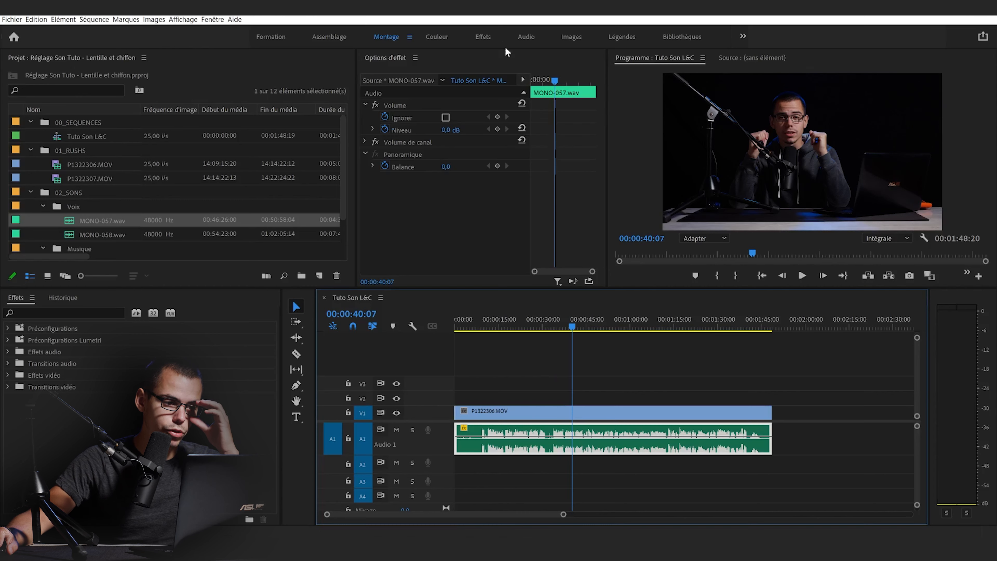
click(526, 35)
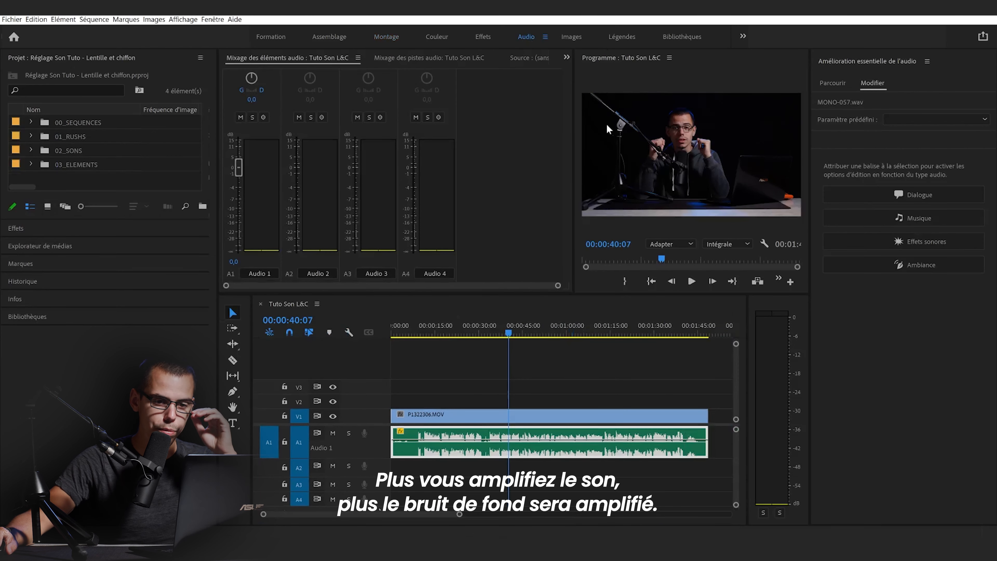
click(967, 194)
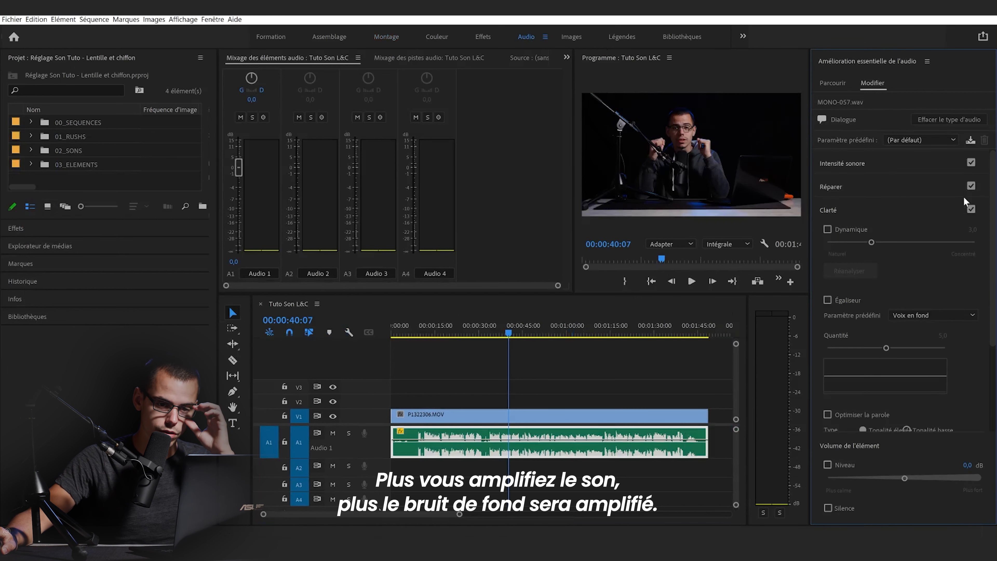
scroll(840, 365, down, 3)
scroll(844, 275, up, 3)
Step: Enable noise reduction (Réduction du bruit) in the Réparer settings of MONO-057.wav with an amount of 0,5
click(843, 183)
click(829, 208)
click(841, 222)
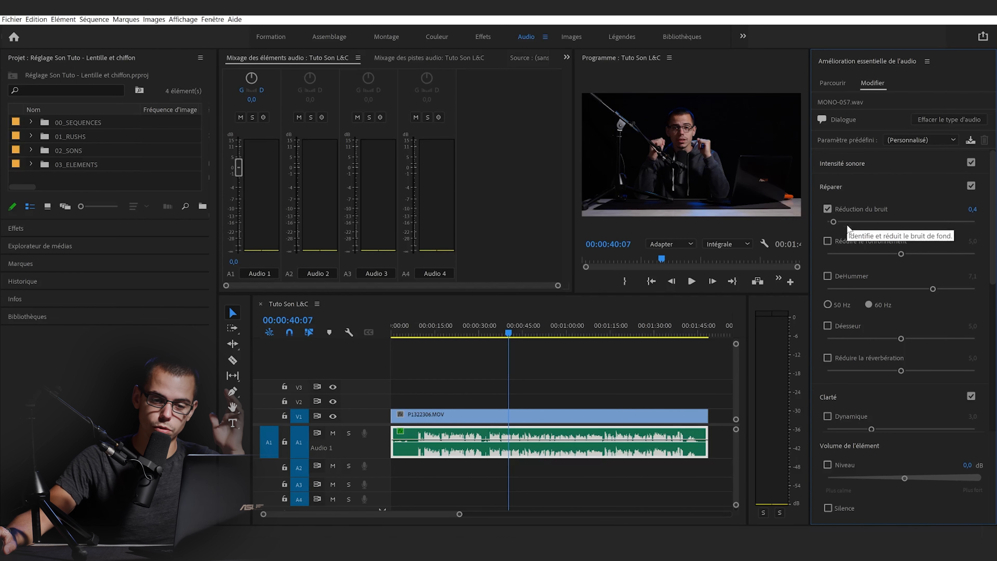
drag(835, 225, 836, 225)
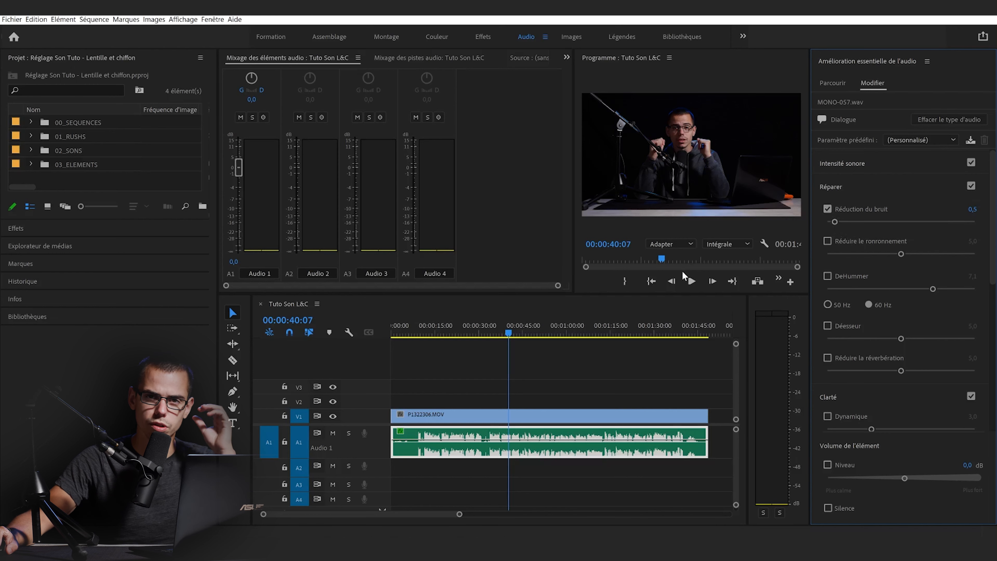
Step: Play the sequence to listen to the noise reduction, and park the playhead at 00:00:46:15
key(space)
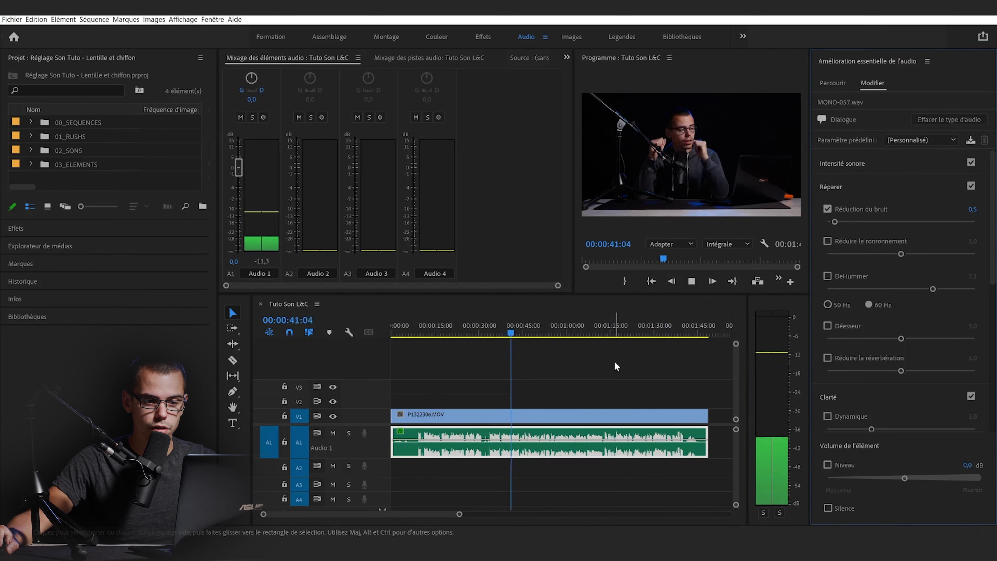
key(space)
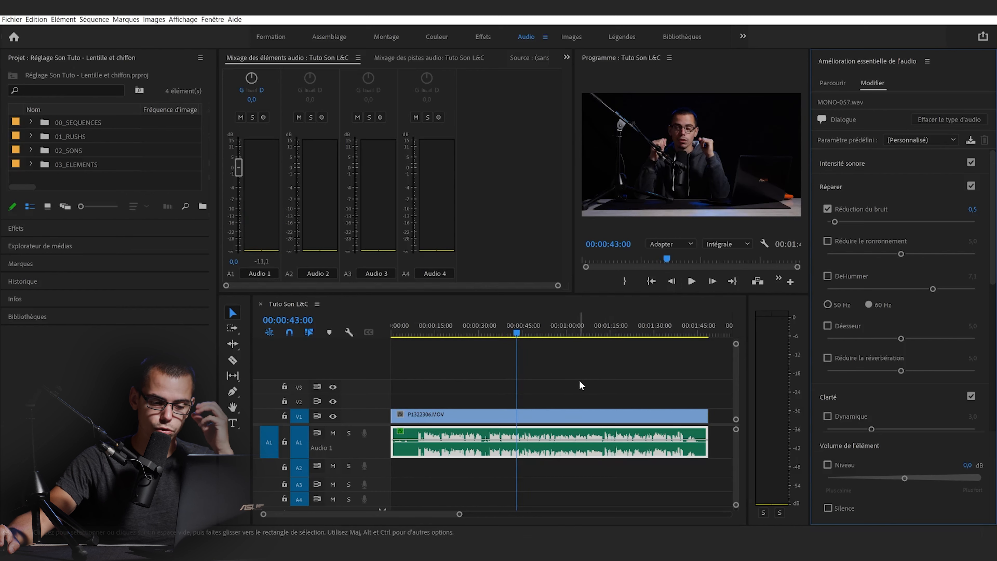
click(540, 335)
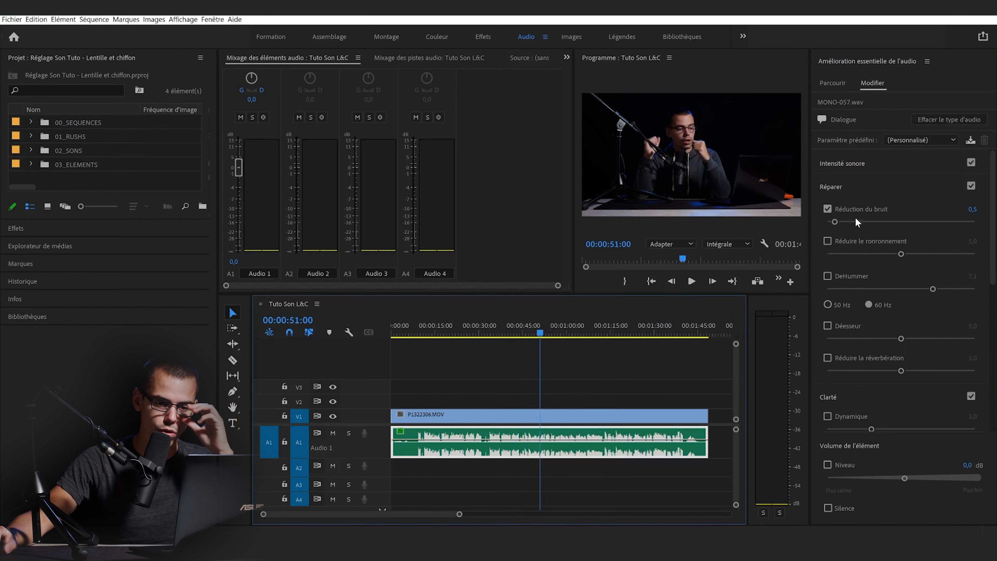
click(528, 332)
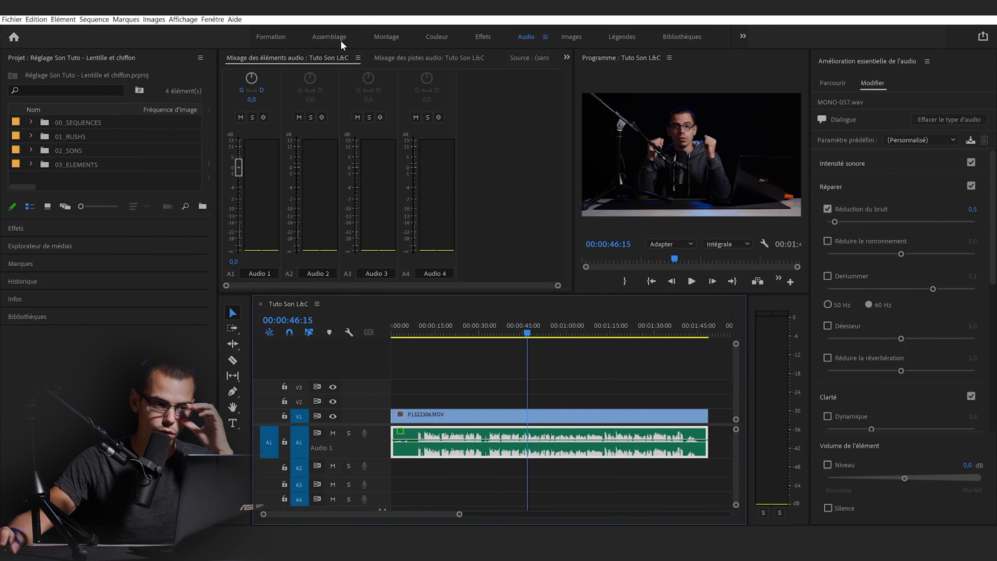
Step: Return to the Montage workspace, search the effects for "compress" and apply Compresseur multibande to MONO-057.wav
click(377, 36)
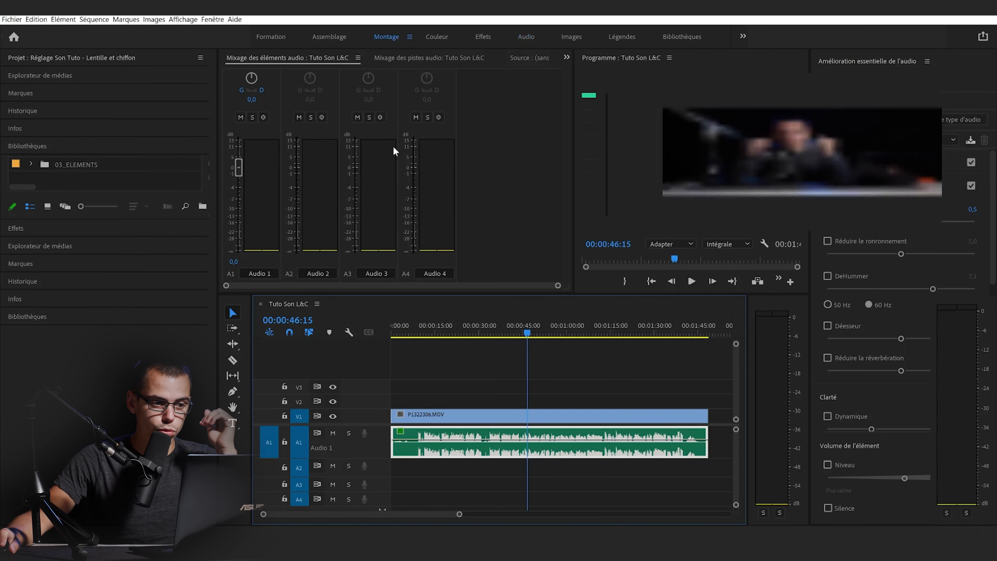
drag(627, 325, 583, 325)
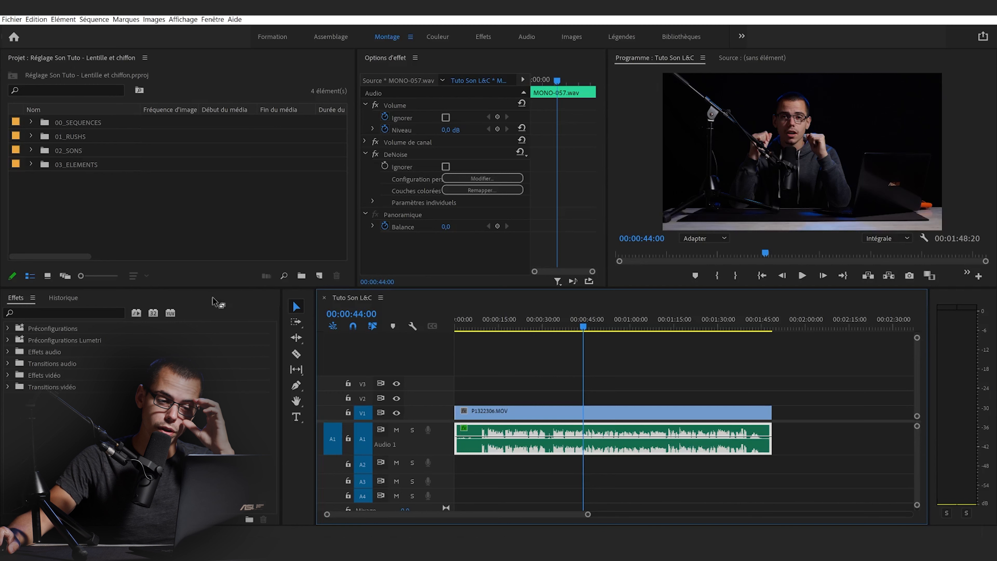
click(93, 313)
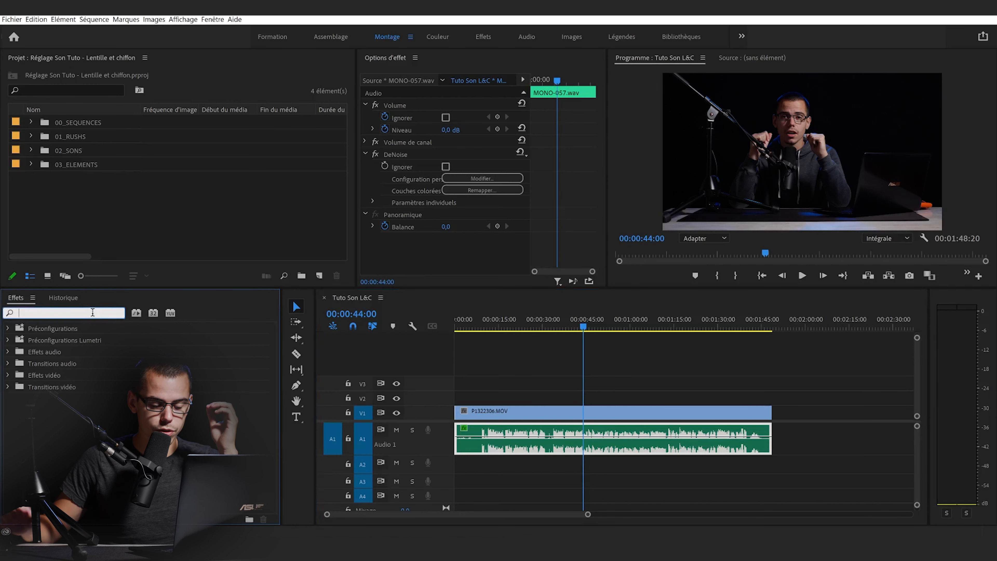
text(c)
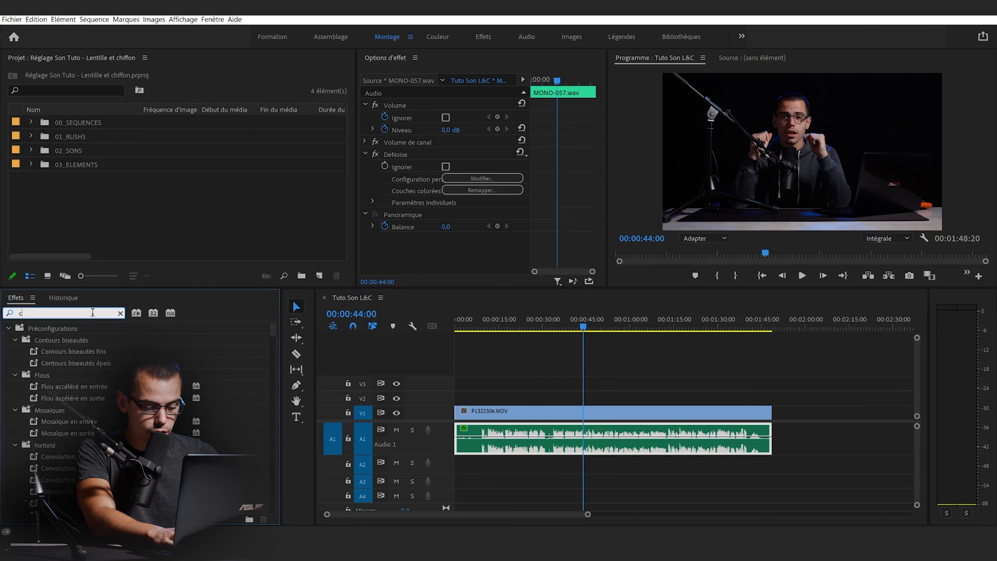
text(ompress)
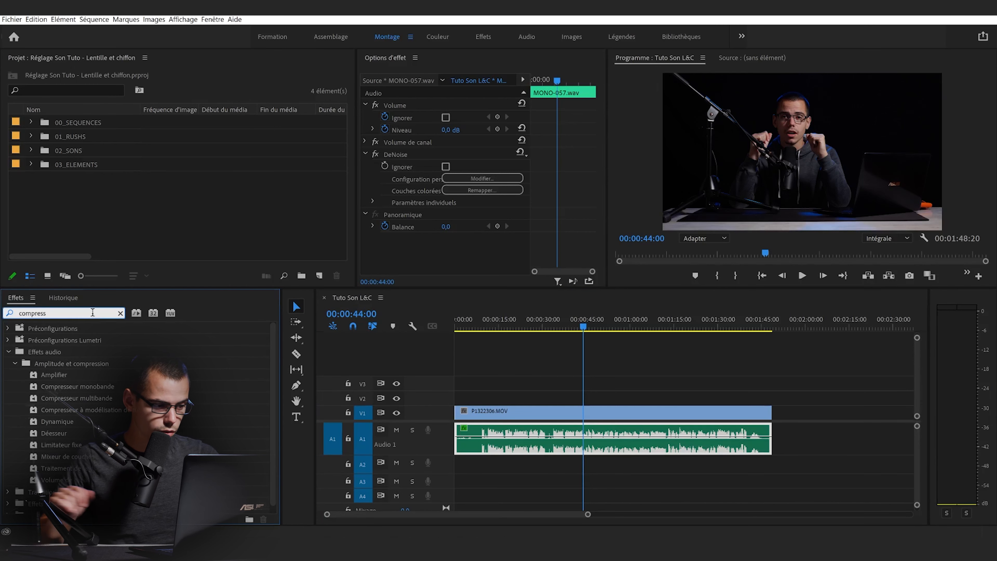
drag(95, 398, 667, 433)
Step: Collapse the DeNoise settings and choose the Diffusion preset for the Compresseur multibande effect
click(365, 154)
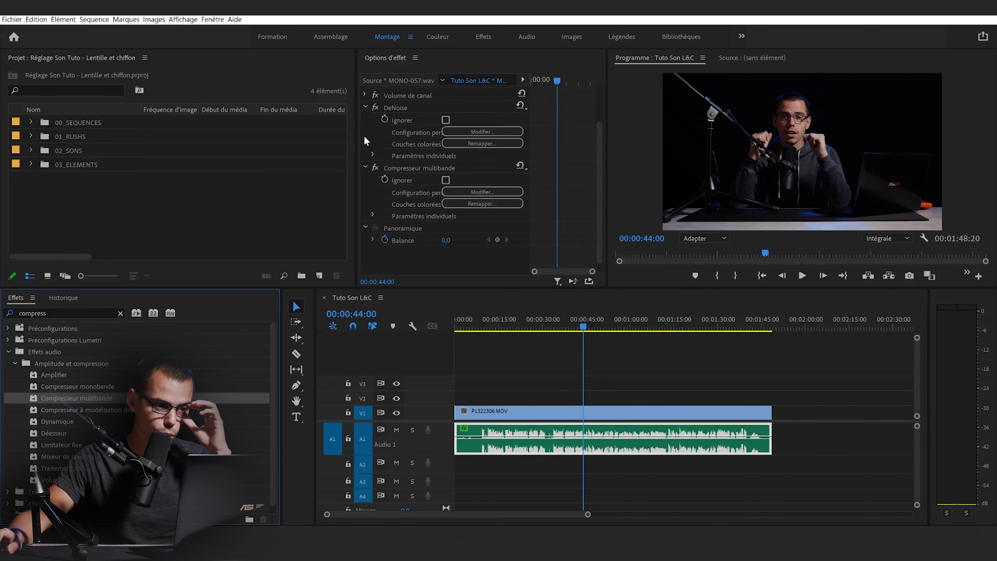
scroll(373, 114, down, 1)
click(394, 146)
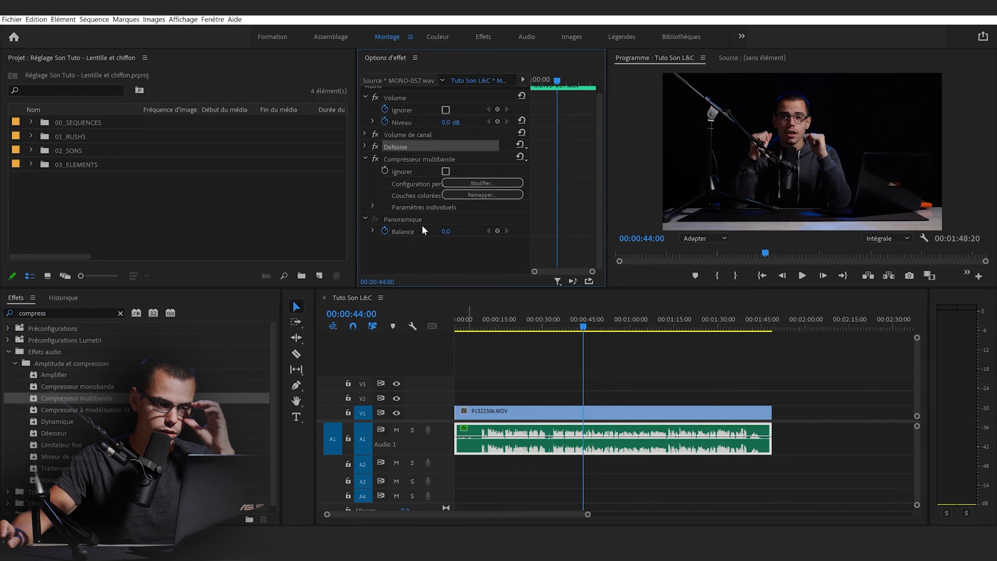
click(454, 184)
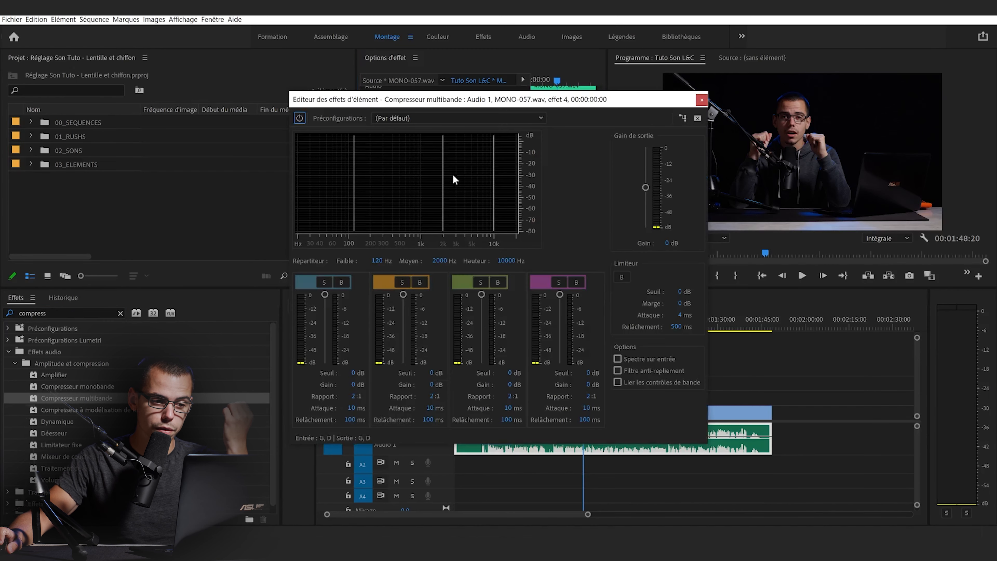
click(497, 118)
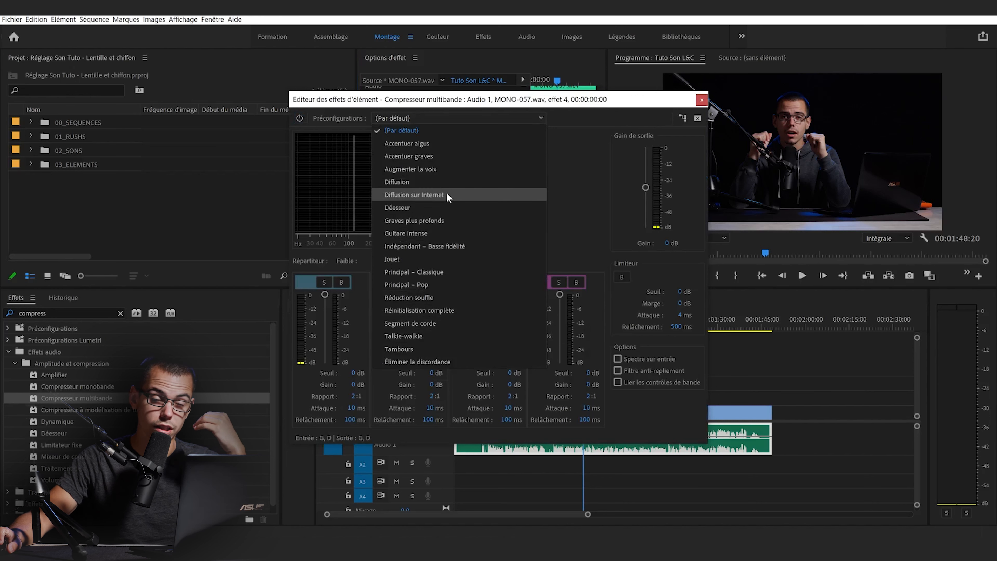
click(437, 183)
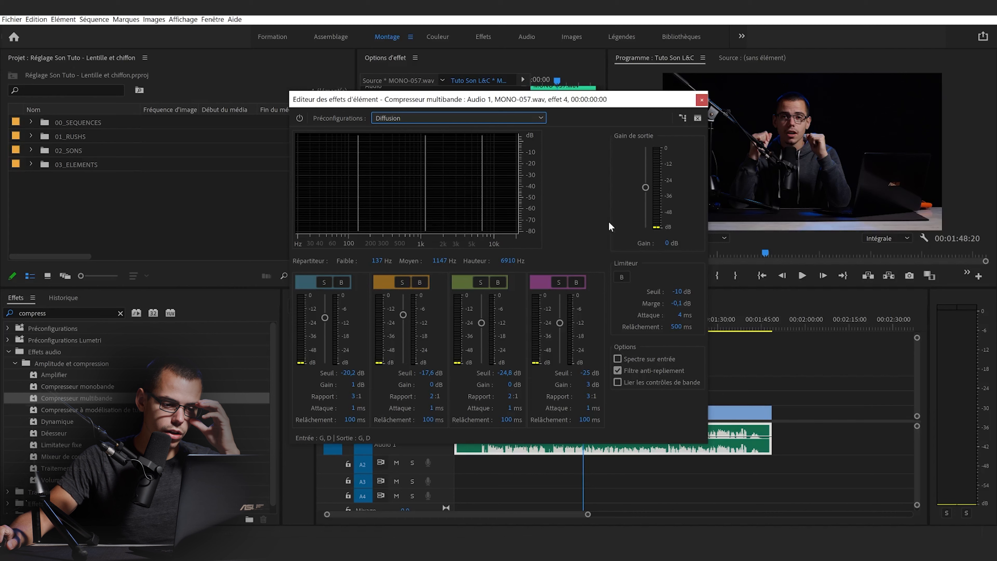
click(503, 117)
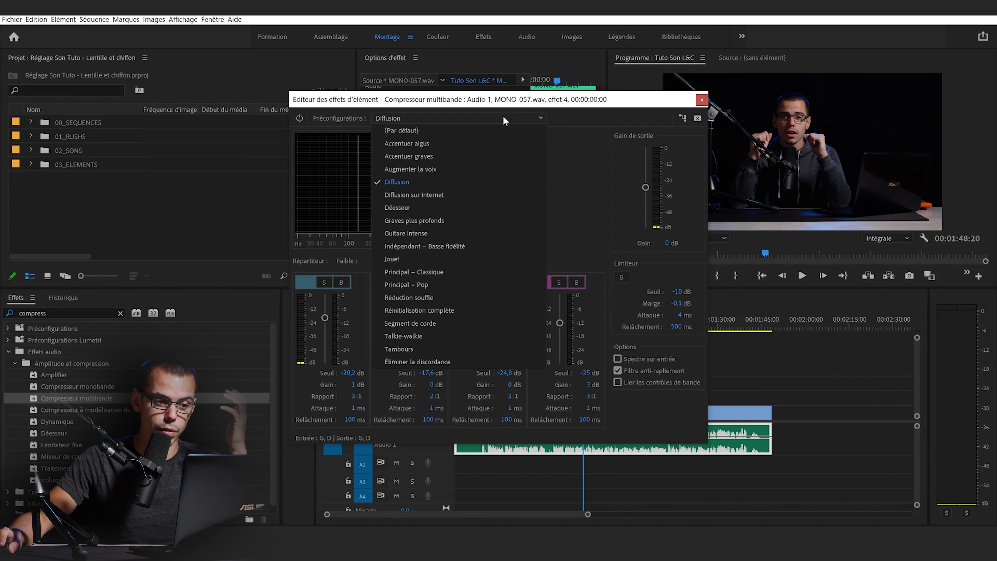
click(596, 126)
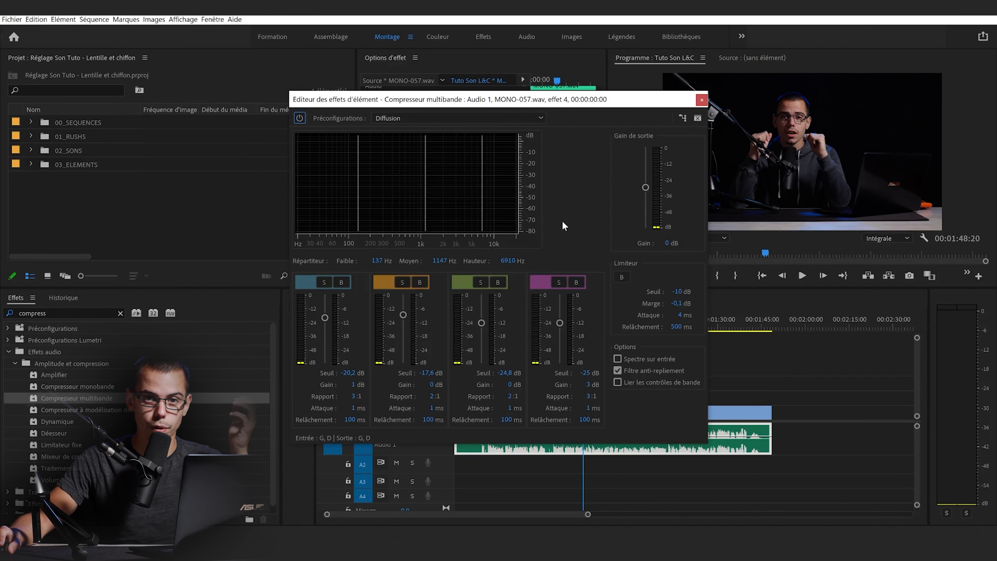
click(701, 99)
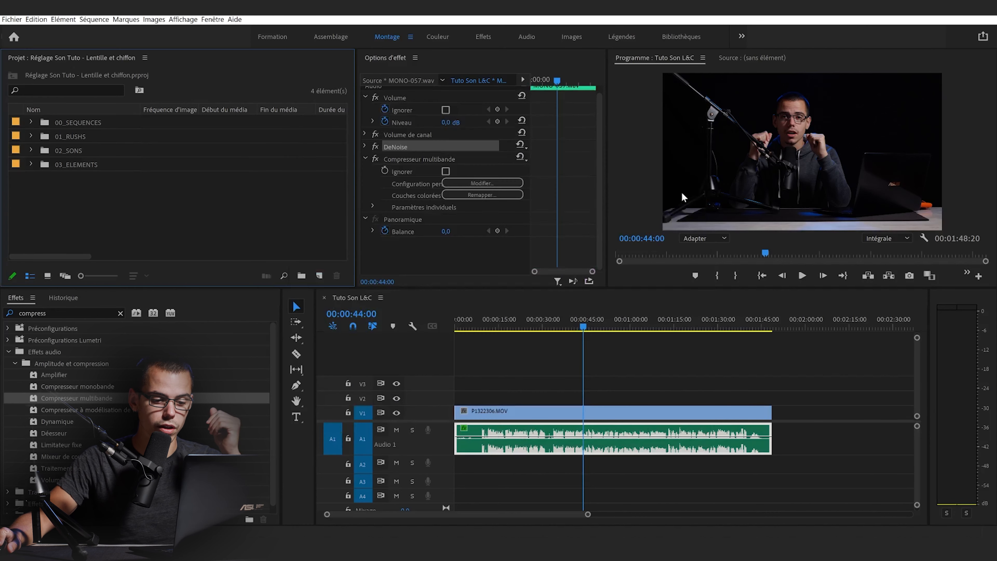
Step: Play the sequence from 00:00:44:00 to check the compressed voice on the meters, and save the project
key(space)
key(XF86AudioRaiseVolume)
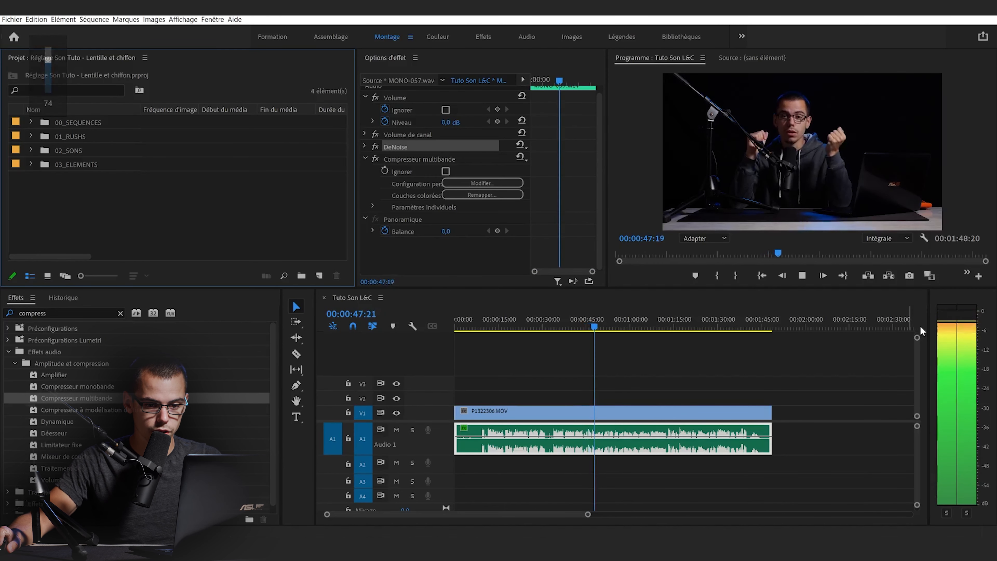
key(space)
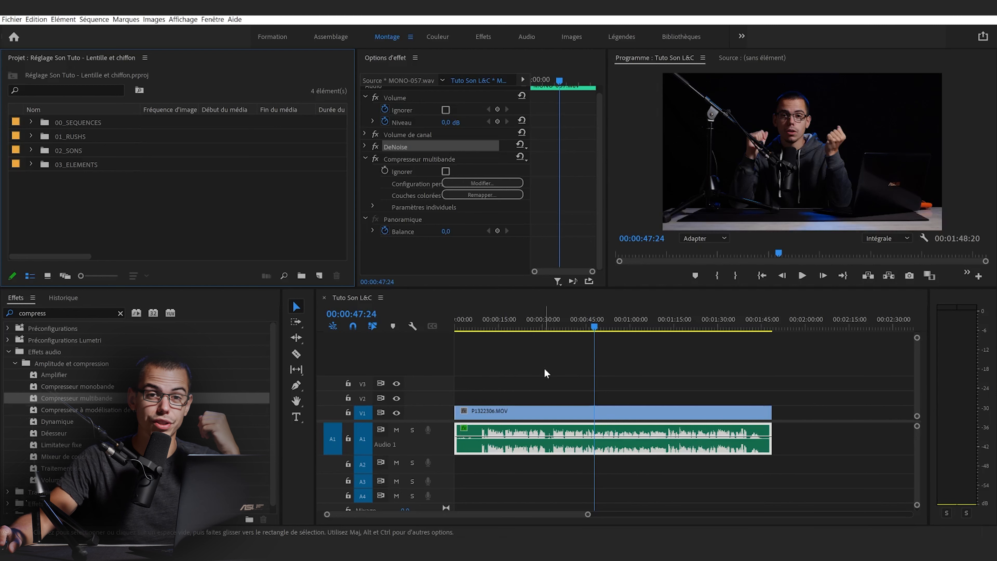
key(ctrl+s)
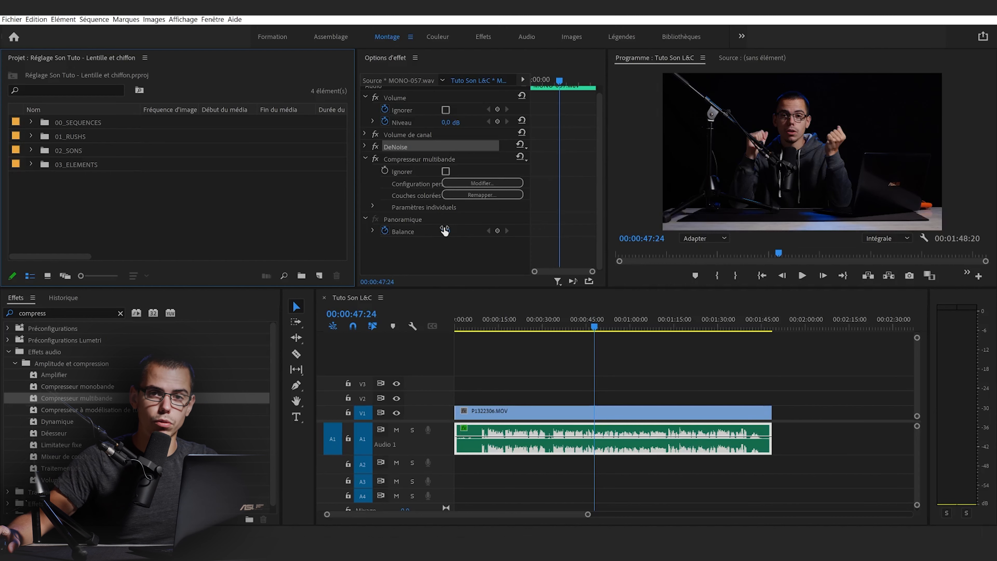
Step: Trim the footage and voice to start at 00:00:08:00, and lay the music from 02_SONS > Musique on A2 from that point
drag(456, 442, 482, 451)
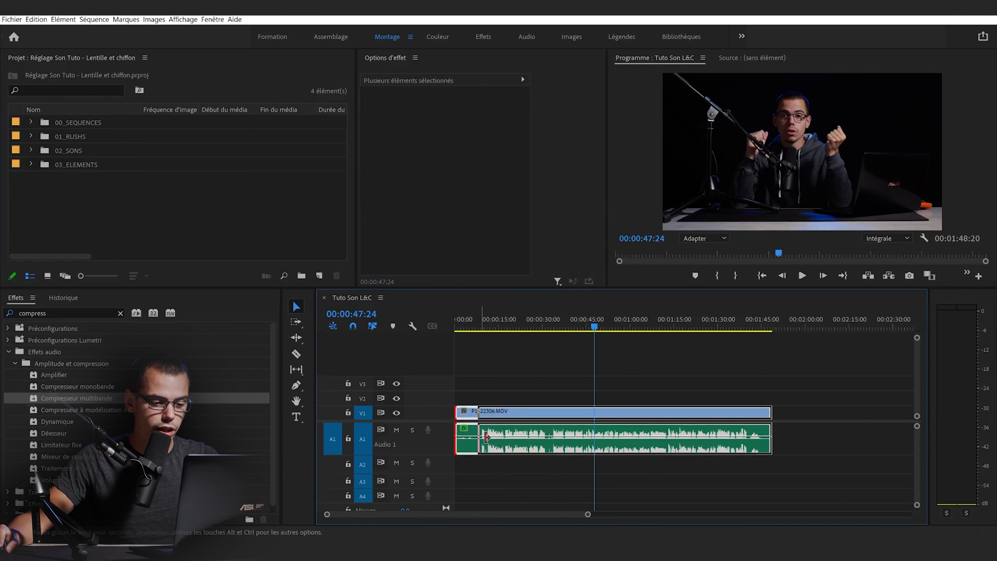
click(481, 325)
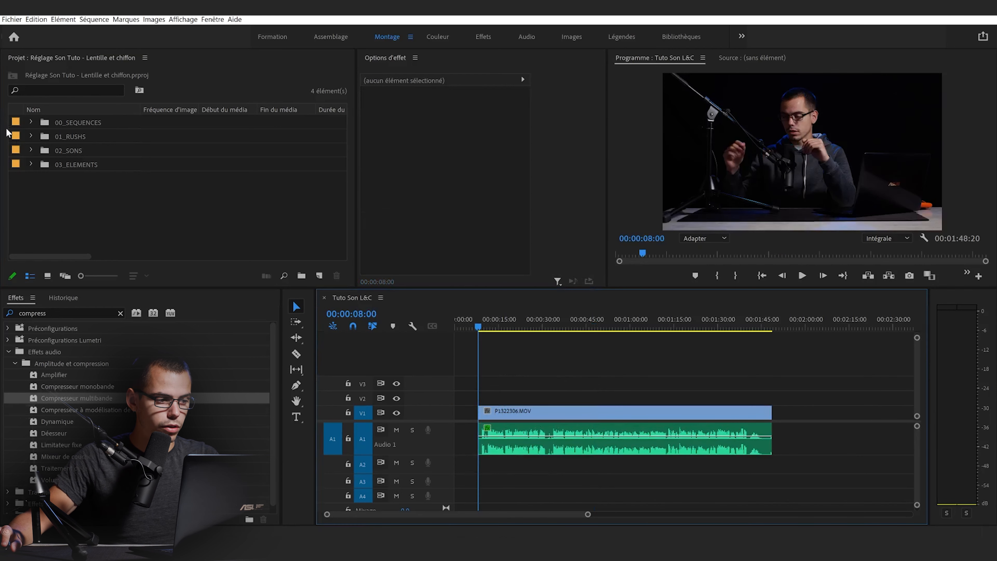
click(31, 150)
click(30, 150)
click(43, 164)
drag(94, 178, 484, 464)
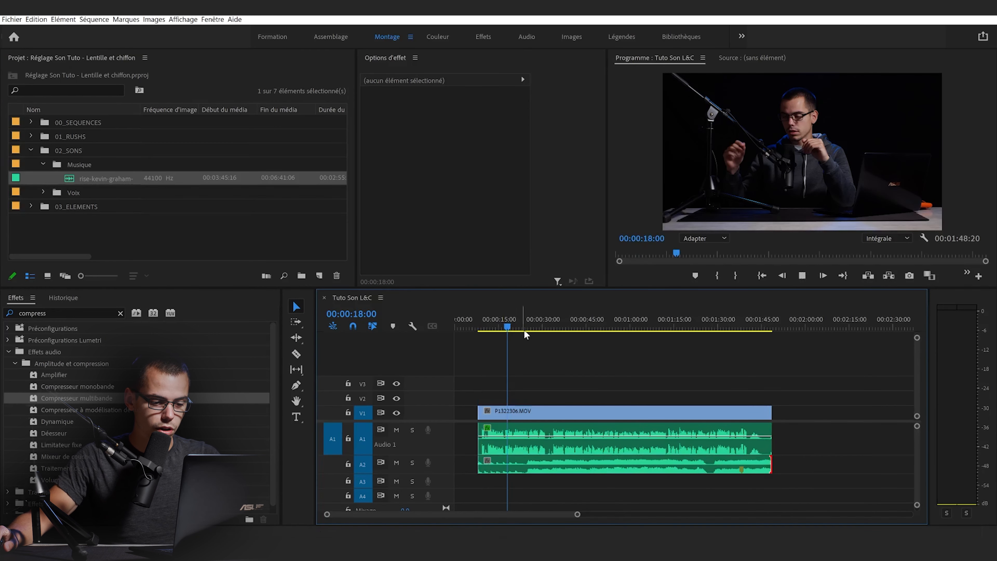
Step: Play the sequence from about 00:00:24 to compare the music level with the voice
click(526, 328)
key(space)
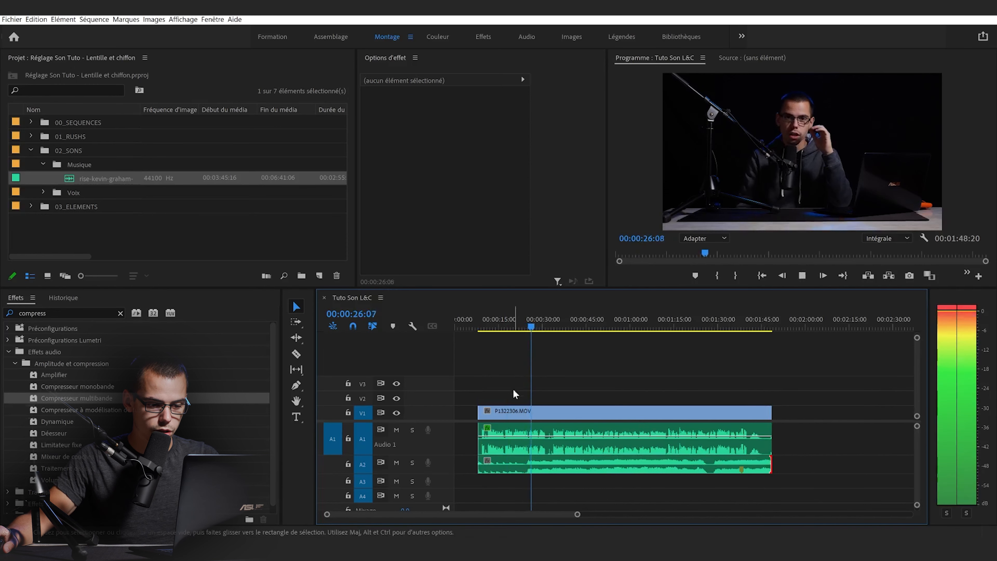
key(space)
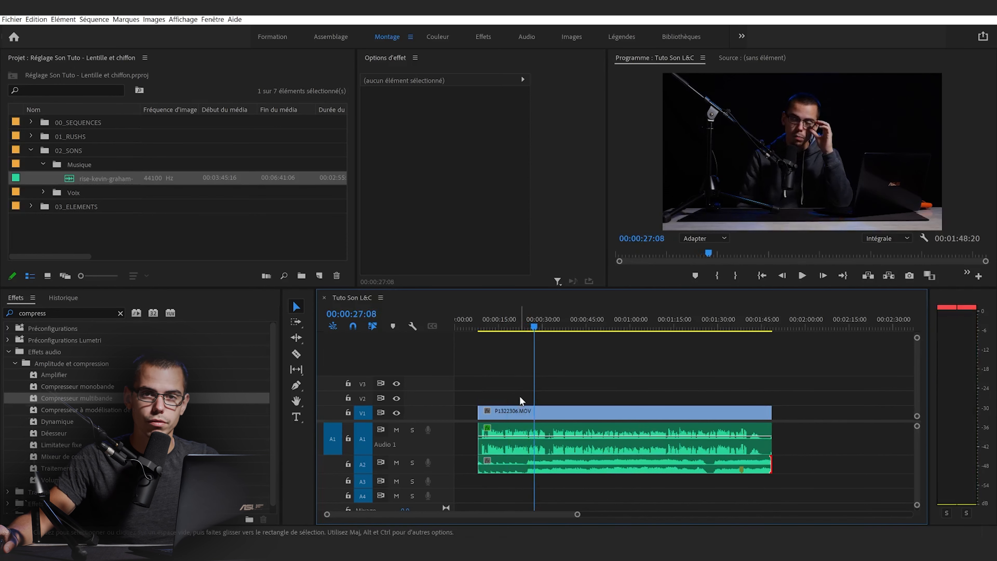
Step: Adjust the audio gain of the music clip on A2 by -17 dB
click(555, 465)
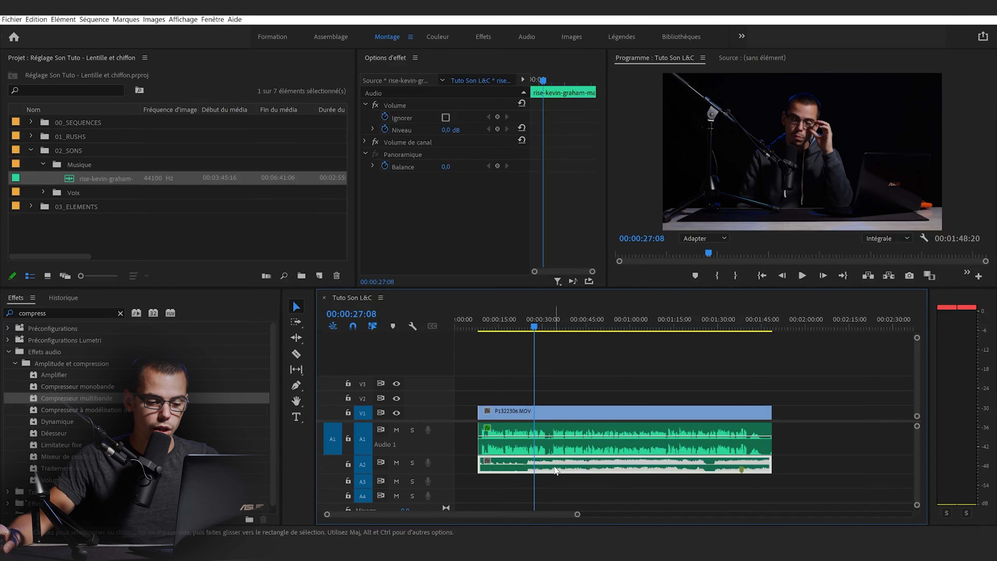
key(g)
right_click(557, 459)
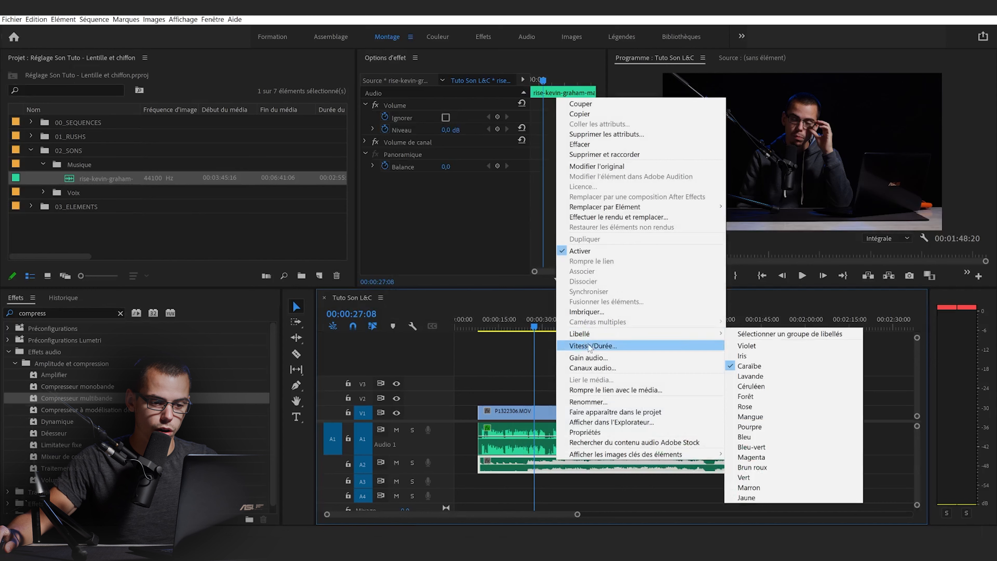
click(578, 361)
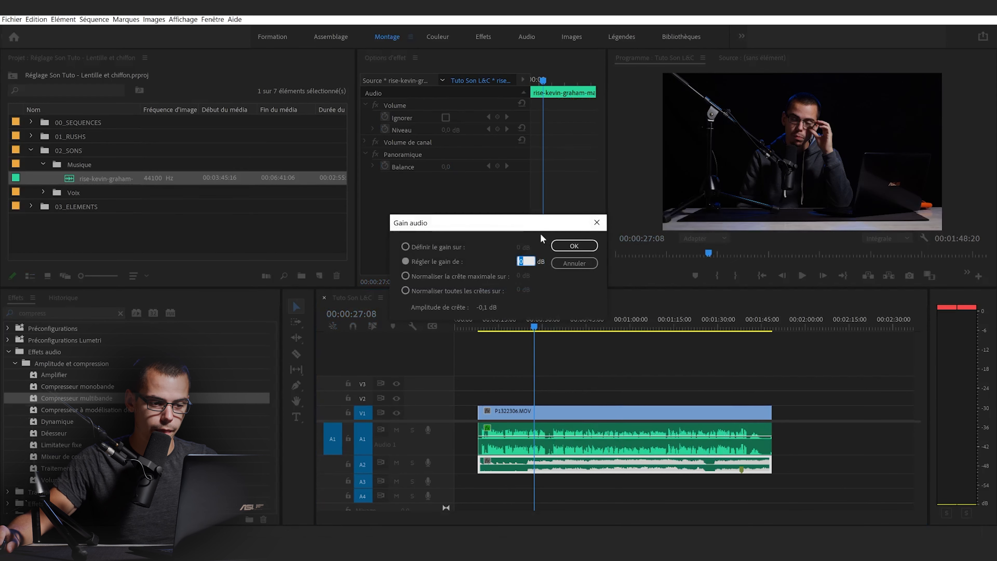
key(BackSpace)
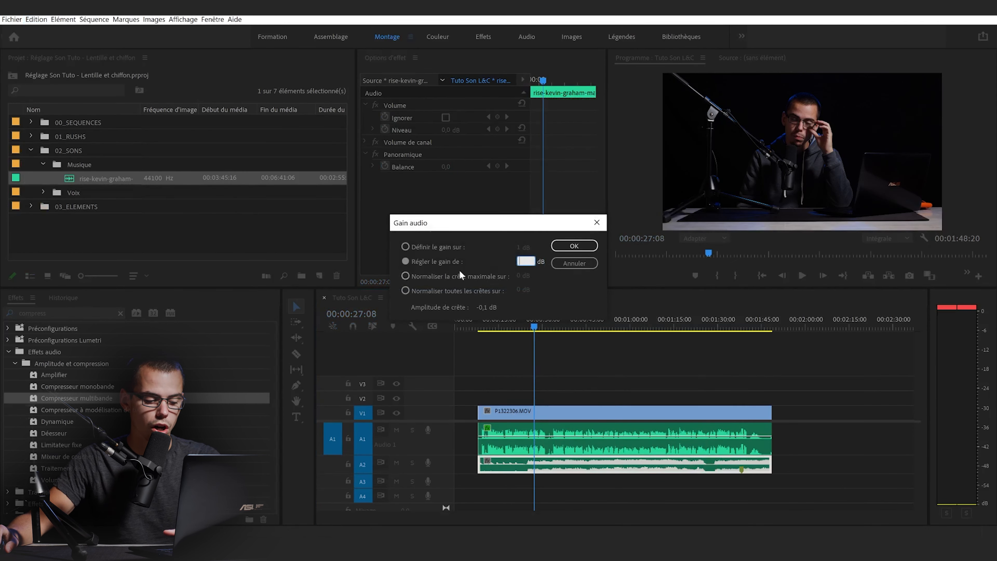
text(-17)
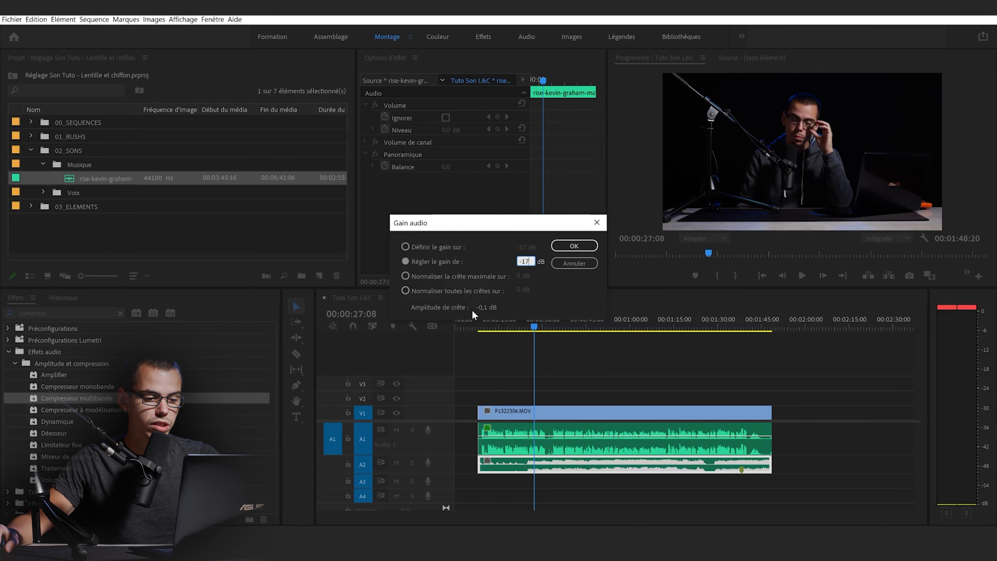
click(574, 246)
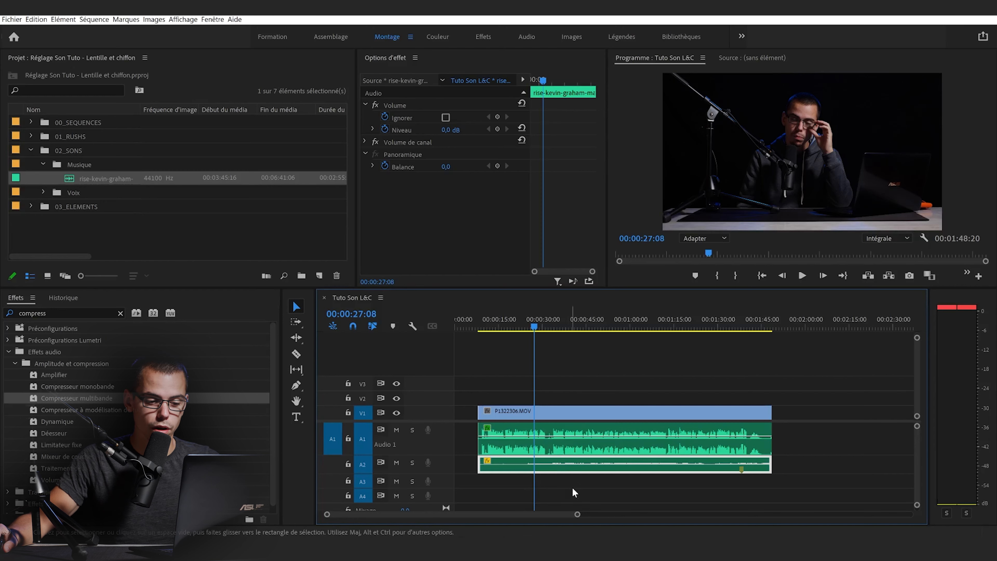
Step: Play the sequence from about 00:00:42 to check the lowered music under the voice
click(577, 318)
key(space)
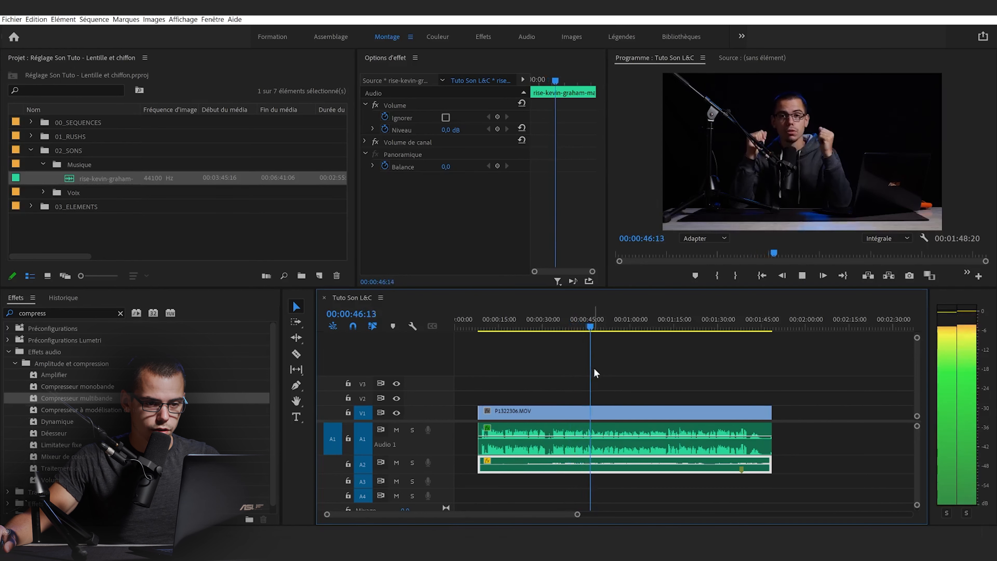
key(space)
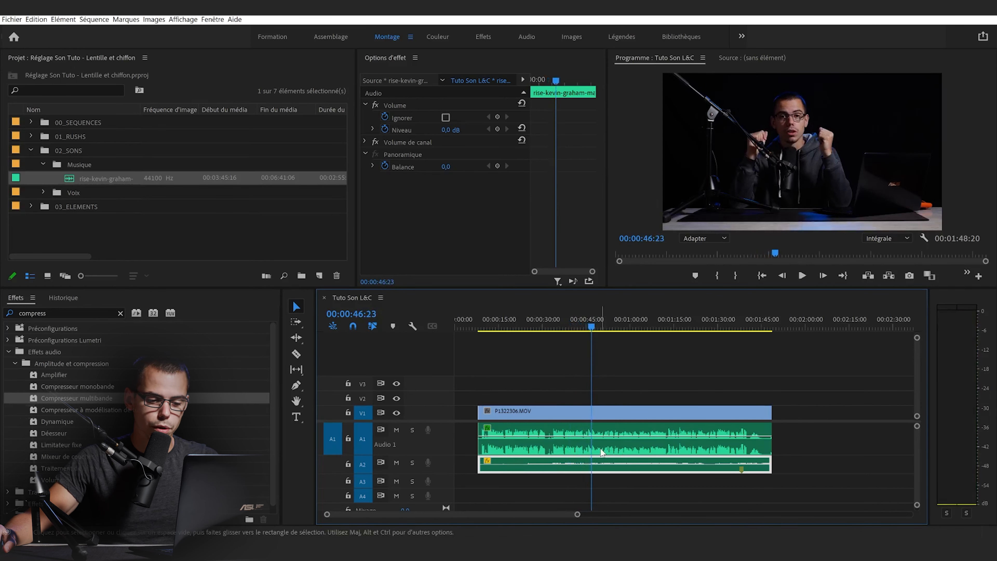
Step: Adjust the music clip's gain by another -2 dB, check it in playback and save the project
text(g-)
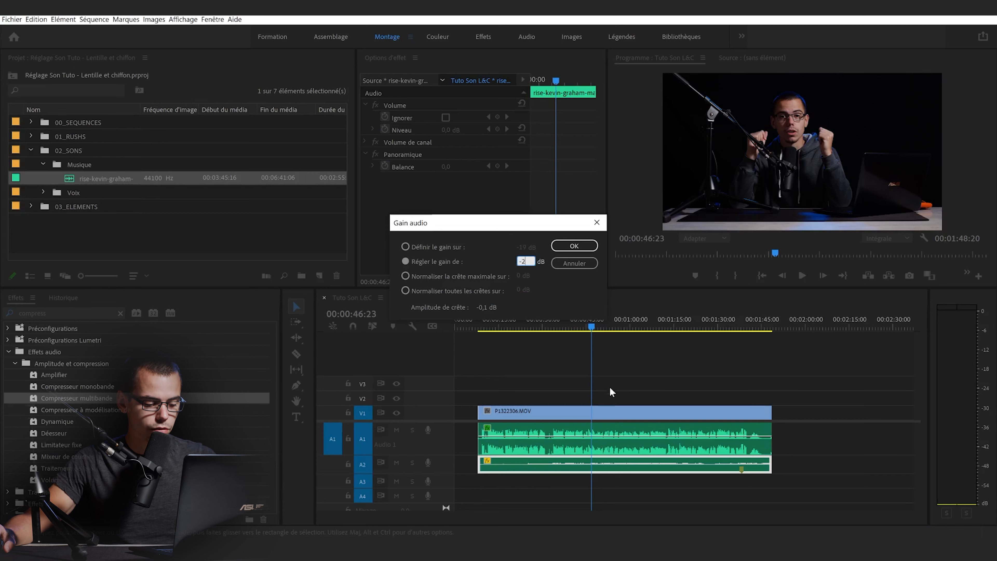
click(571, 247)
key(space)
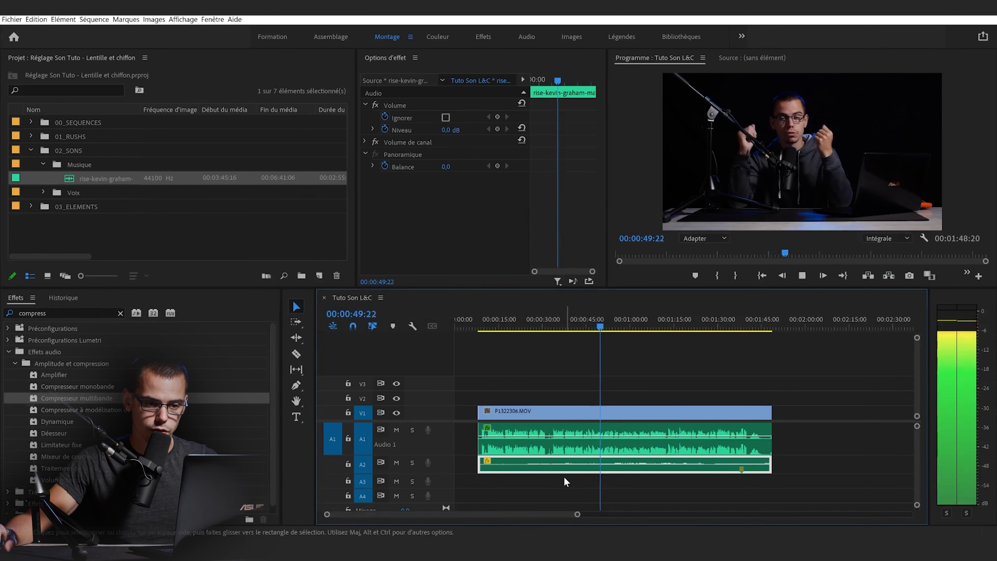
key(ctrl+s)
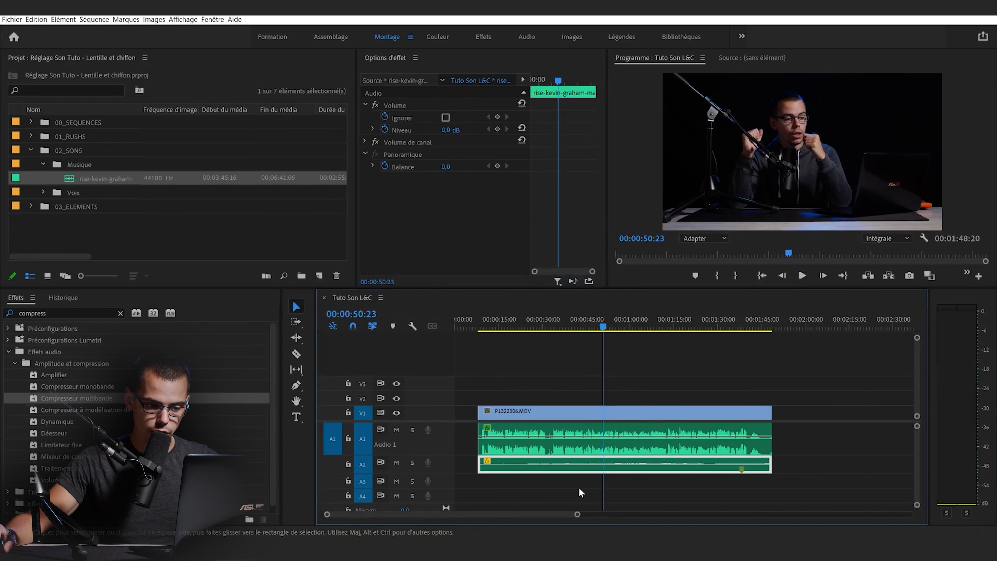
Step: Cut the footage and voice at about 00:00:44 and 00:00:49, and shift everything after the first cut to leave a gap of about 5.6 seconds
click(549, 328)
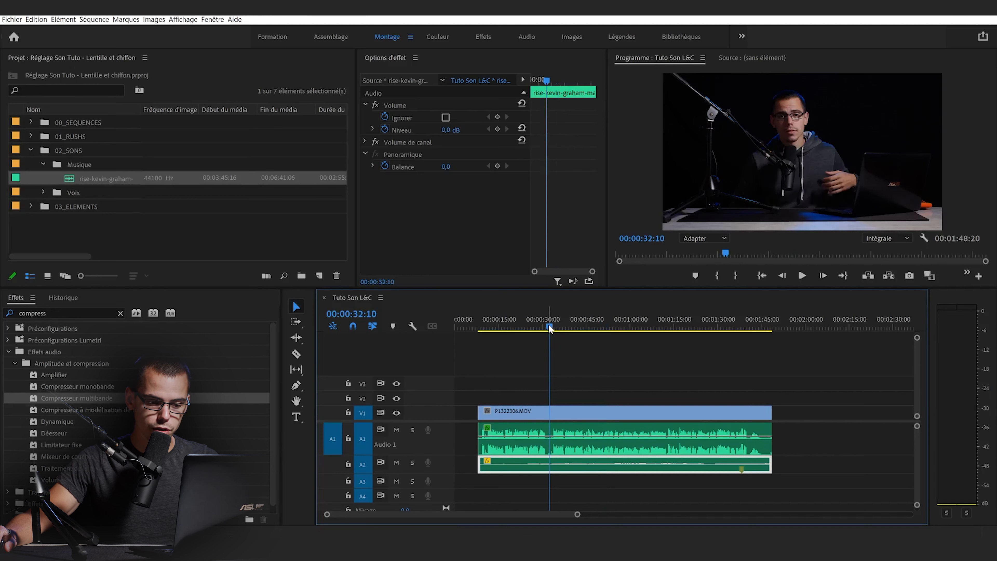
key(c)
click(574, 410)
click(598, 431)
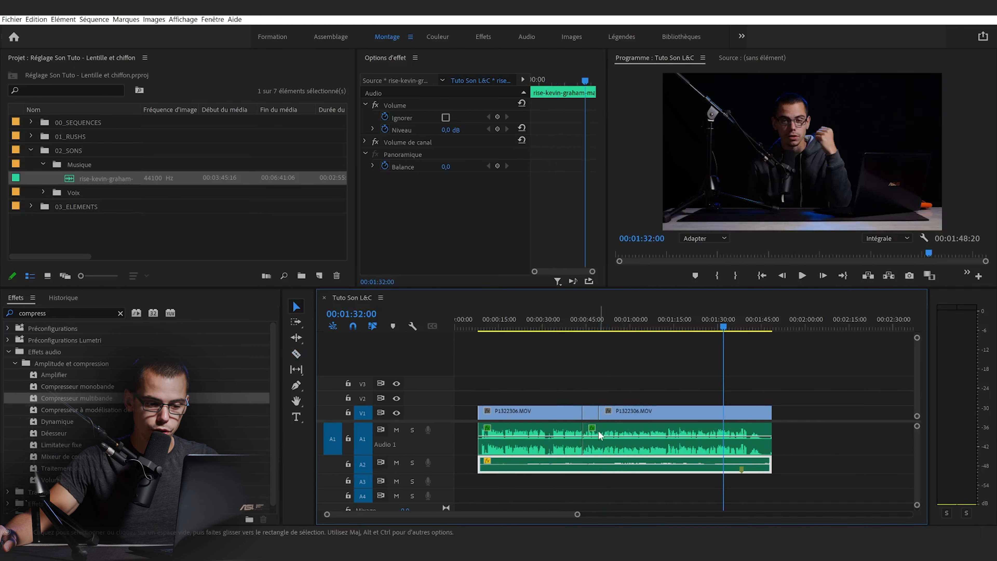
key(v)
drag(607, 388, 609, 416)
click(582, 347)
Step: Play the sequence from 00:00:41:11 up to the gap to hear where the voice stops over the music
click(581, 319)
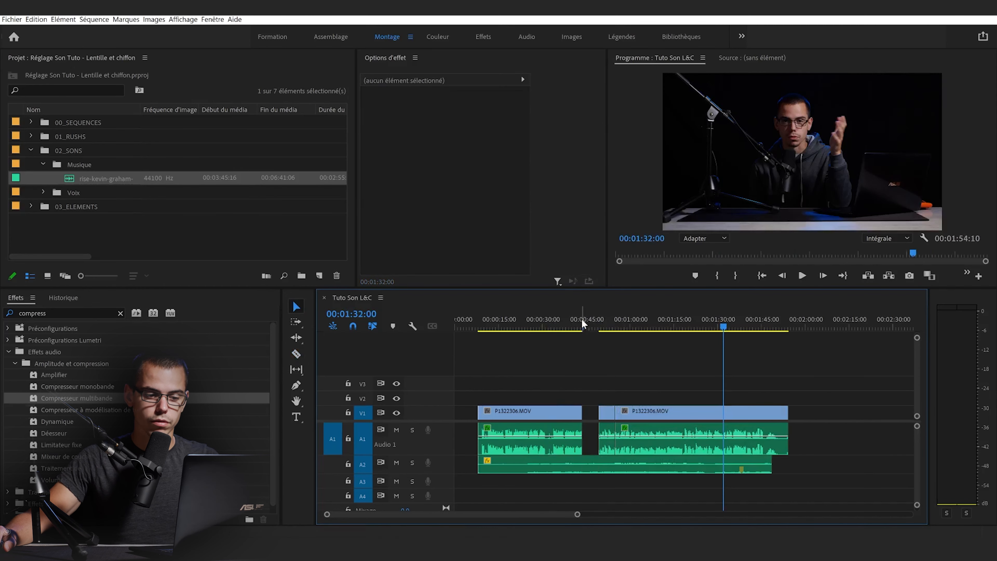
key(=)
key(=)
click(657, 319)
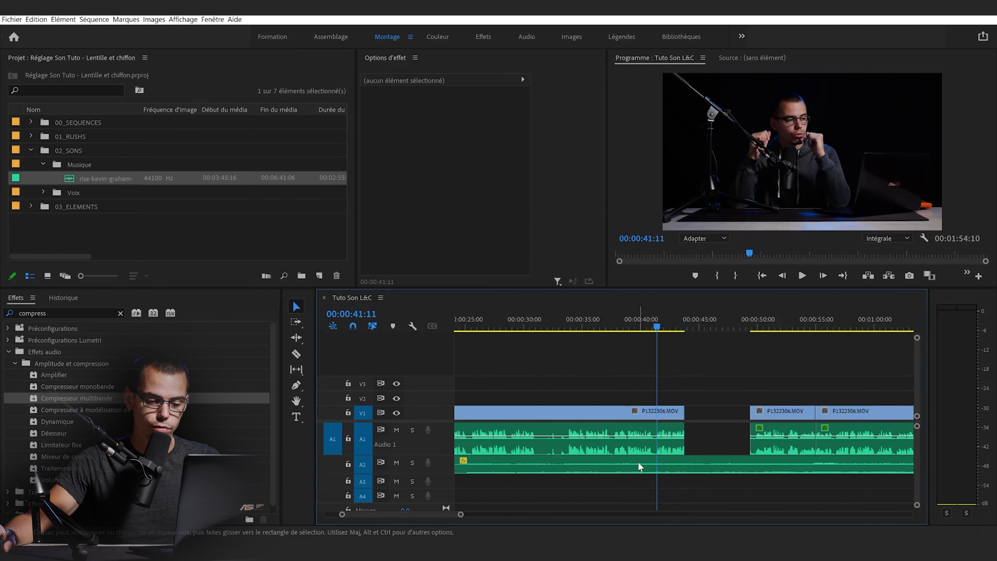
key(space)
key(space)
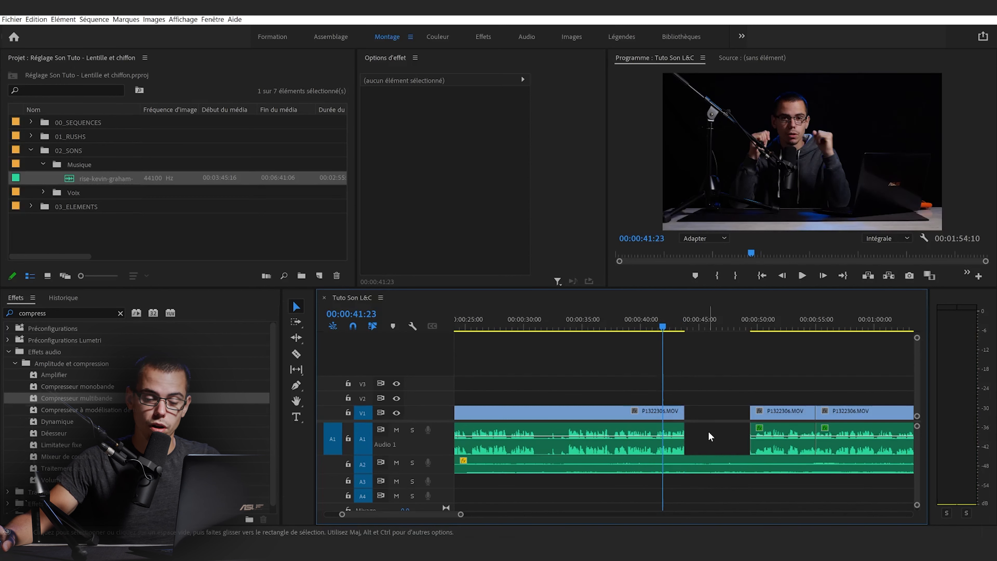
key(space)
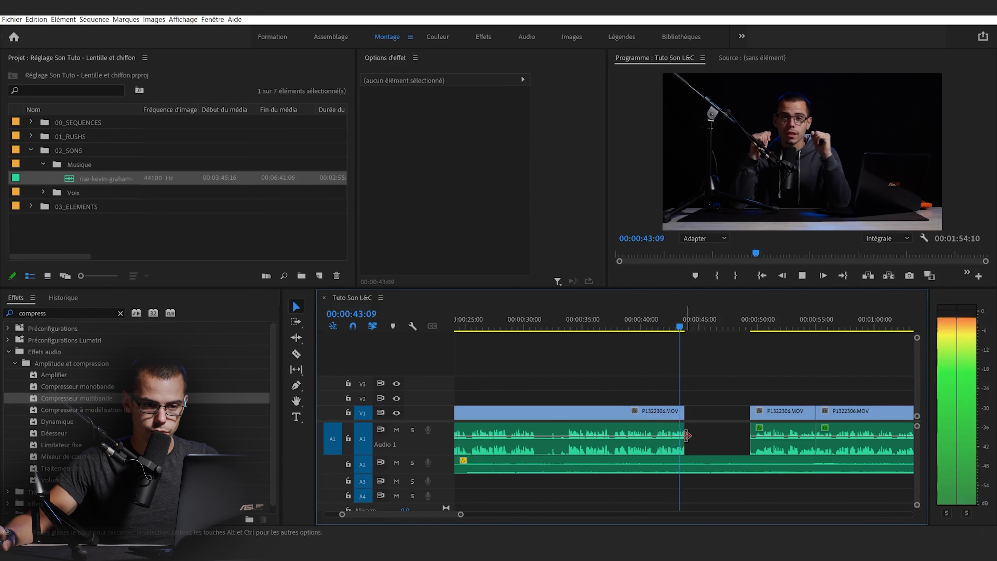
Step: Add a Niveau keyframe to the music clip at 00:00:43:00, just before the gap, and widen the effect settings area
click(676, 326)
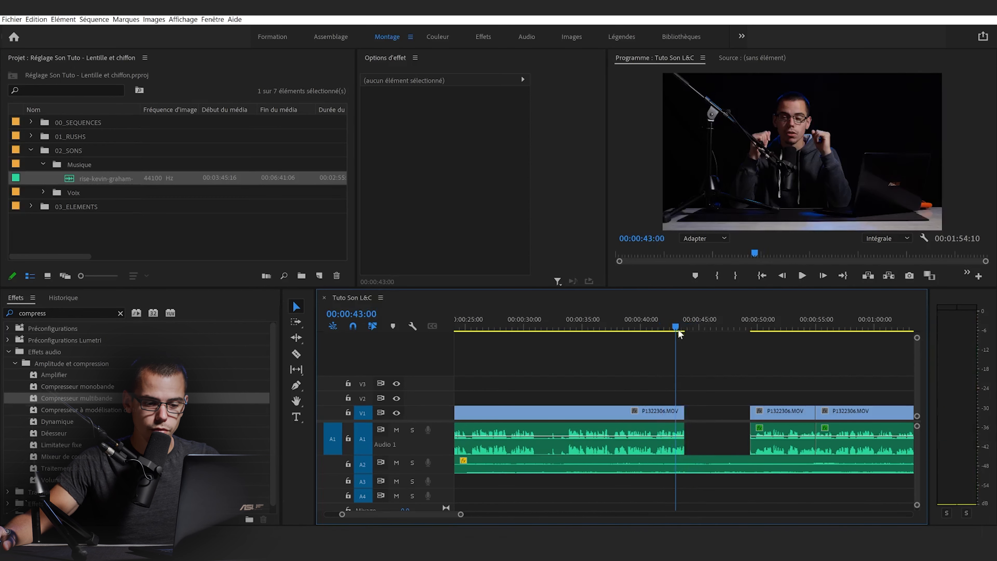
click(695, 471)
mouse_move(695, 471)
mouse_down()
mouse_move(706, 461)
mouse_move(737, 468)
mouse_move(713, 469)
mouse_up()
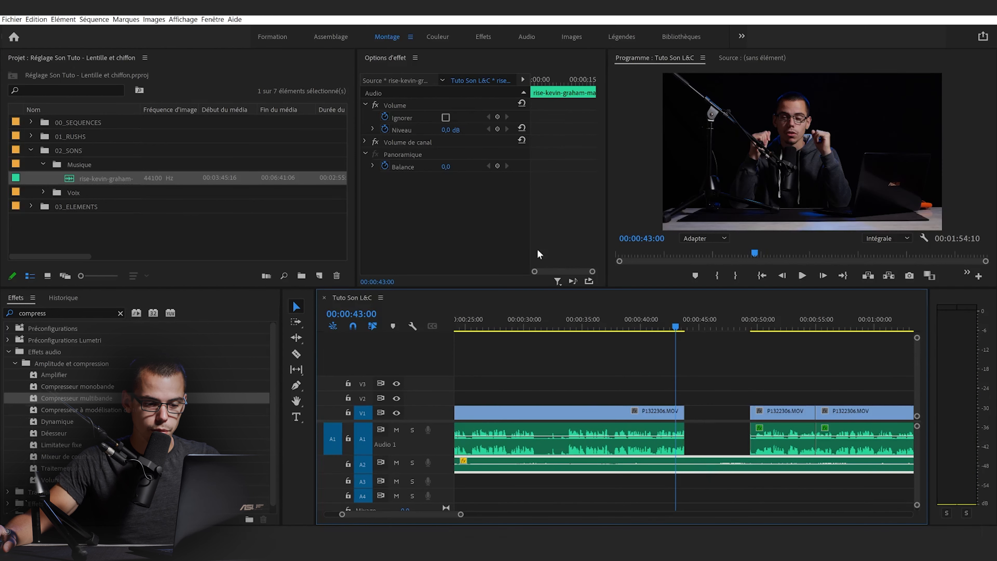
drag(355, 151, 334, 151)
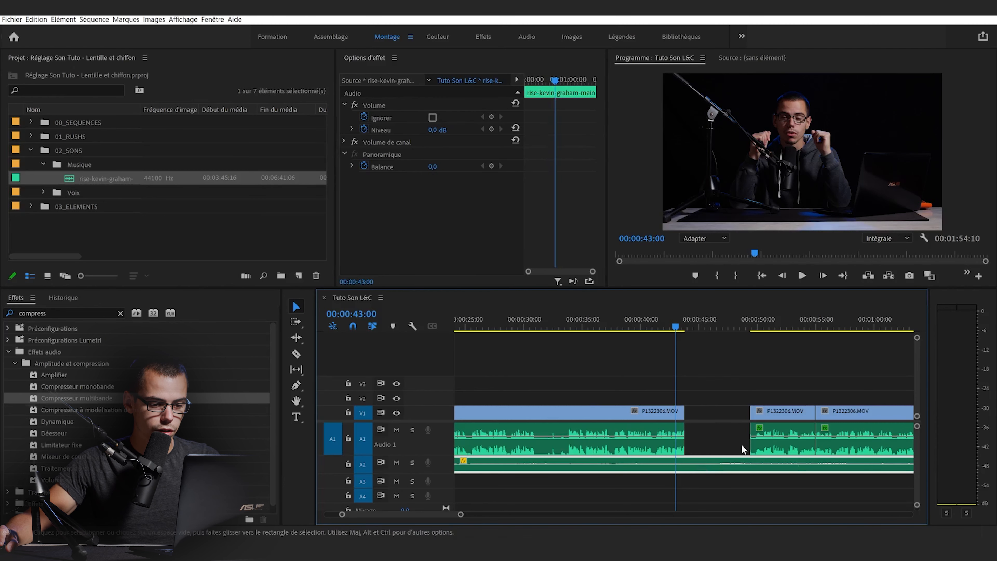
click(718, 386)
click(711, 466)
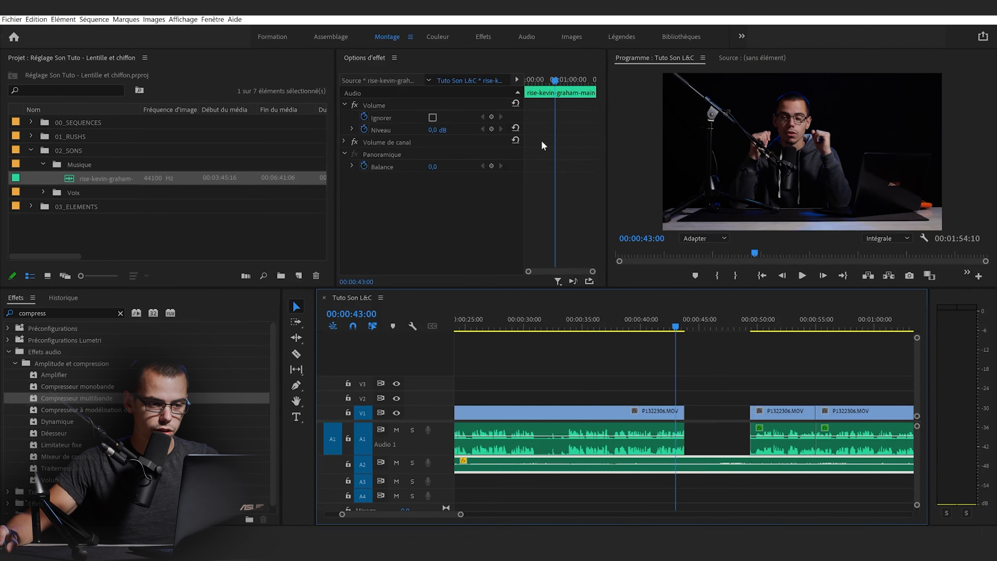
click(491, 130)
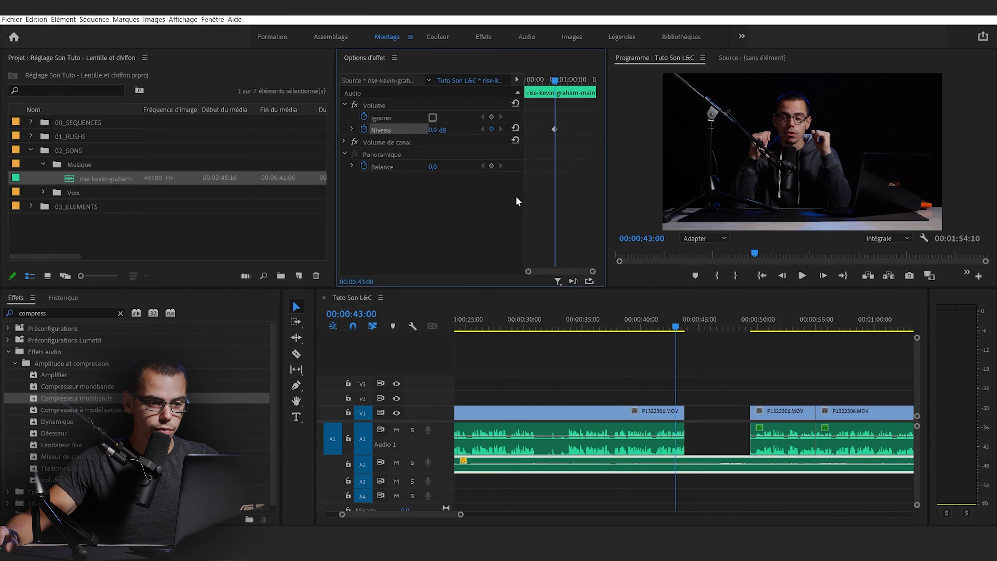
Step: Keyframe the music clip's Niveau at 15 dB at 00:00:44:16, inside the gap
drag(680, 322, 695, 320)
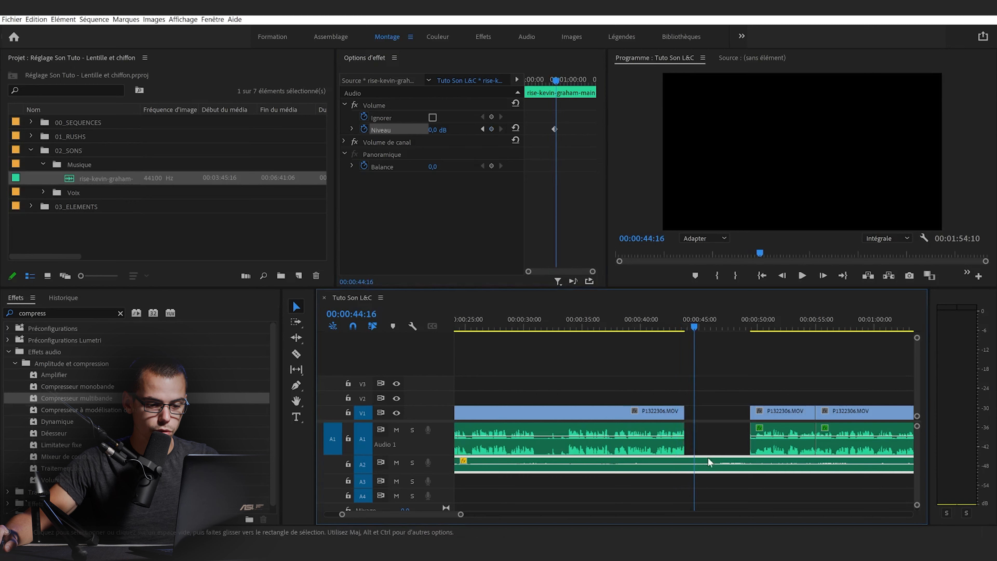
click(446, 132)
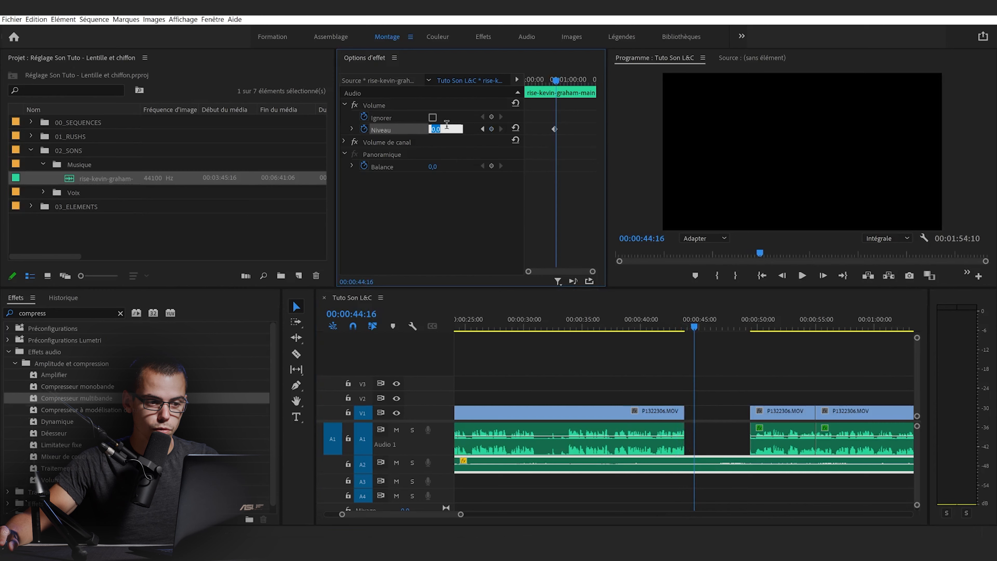
key(Return)
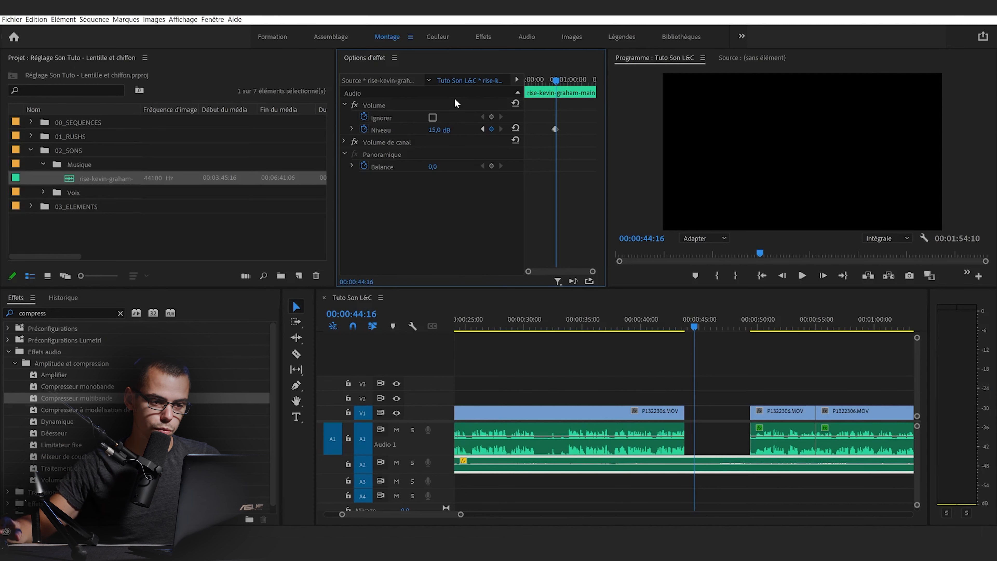
Step: Play the sequence from 00:00:42:18 to check the music's volume rise, and return to the Niveau keyframe at 00:00:43:00
click(673, 325)
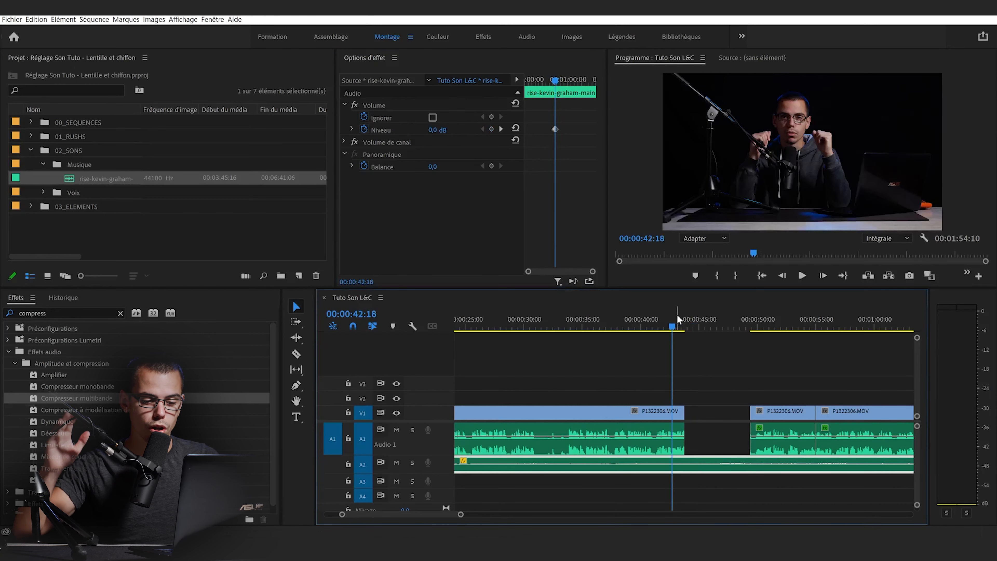
key(space)
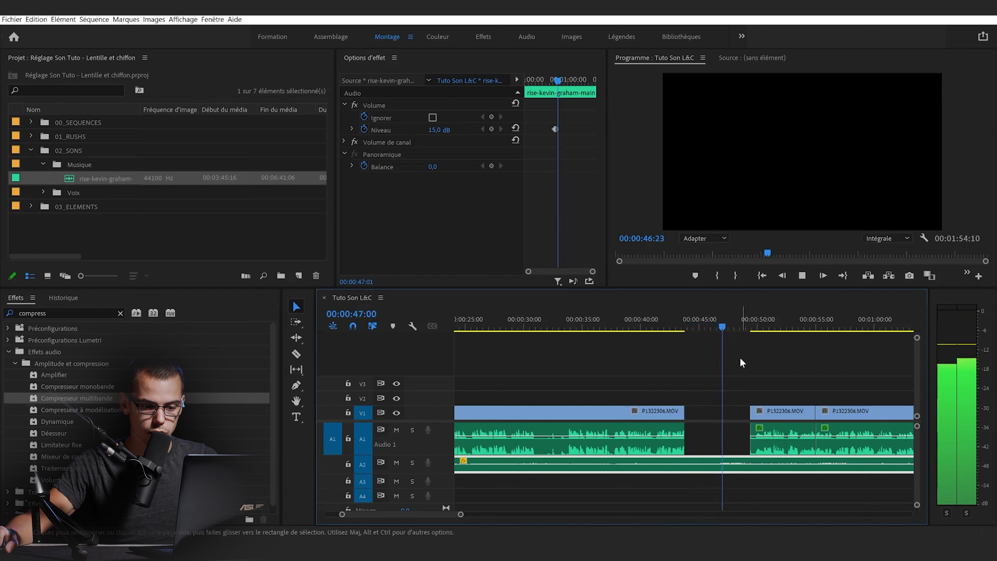
key(space)
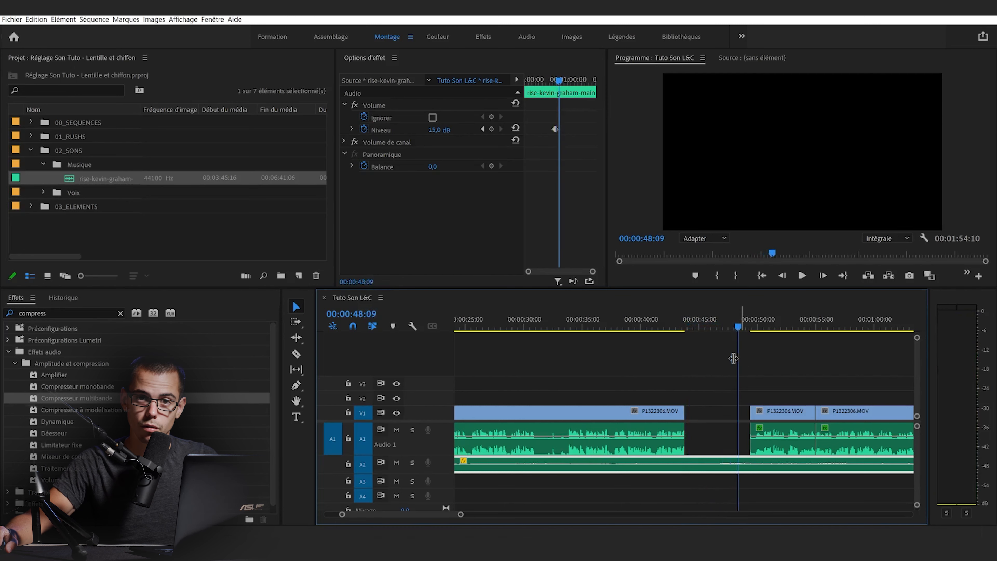
drag(682, 329, 672, 324)
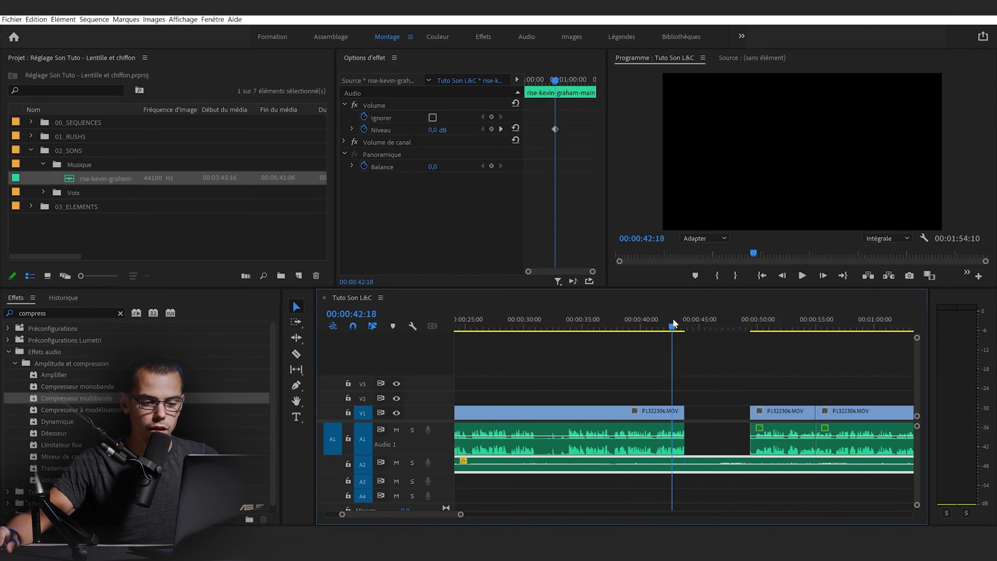
click(501, 129)
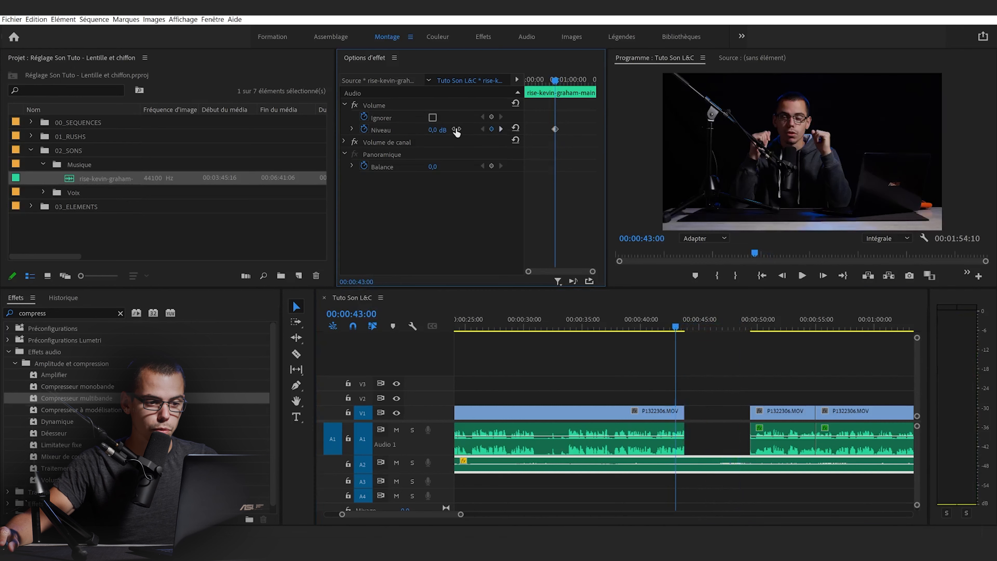
Step: Go to the Niveau keyframe at 00:00:44:16, search the effects for "volum" and apply a second Volume effect to the music clip
click(500, 128)
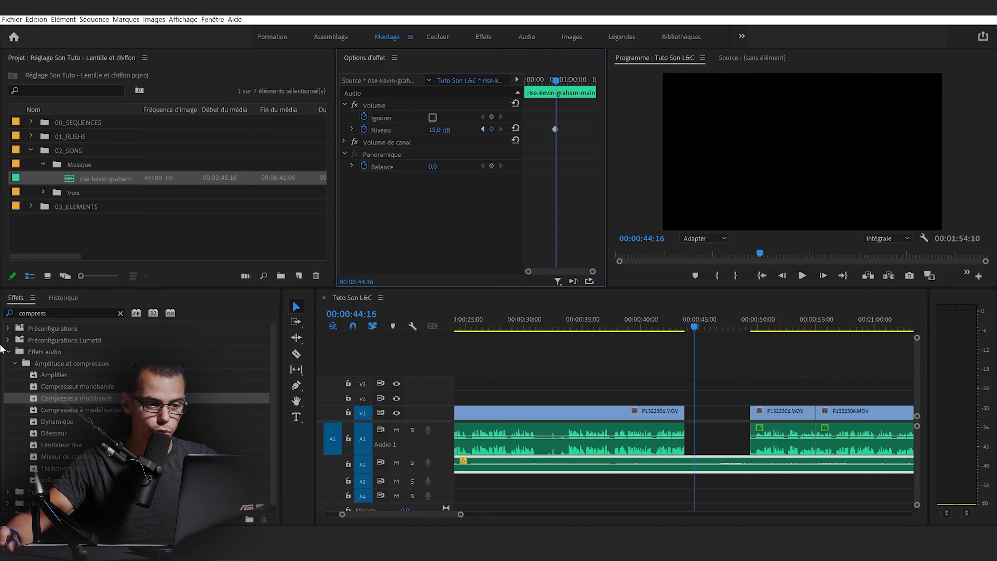
click(72, 313)
text(volum)
drag(52, 384, 467, 177)
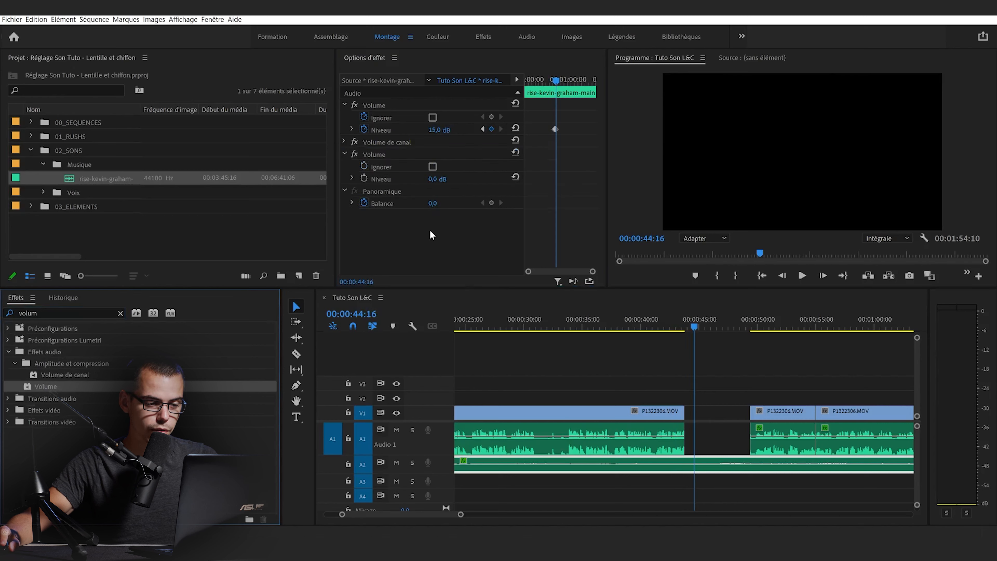
Step: Widen the effect settings area and keyframe the second Volume effect's Niveau at 15 dB at 00:00:44:16
drag(335, 177, 201, 177)
click(349, 187)
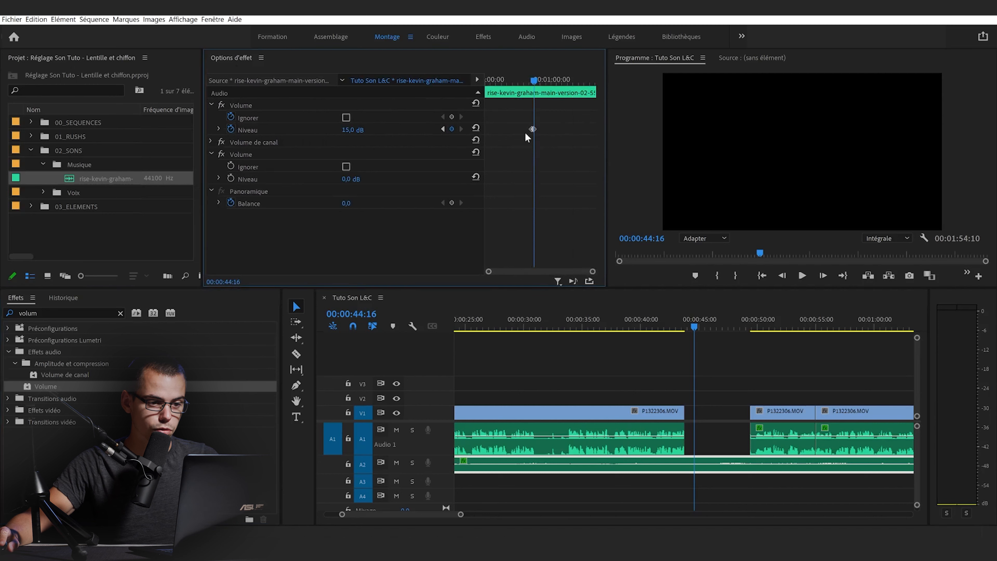
scroll(537, 161, up, 5)
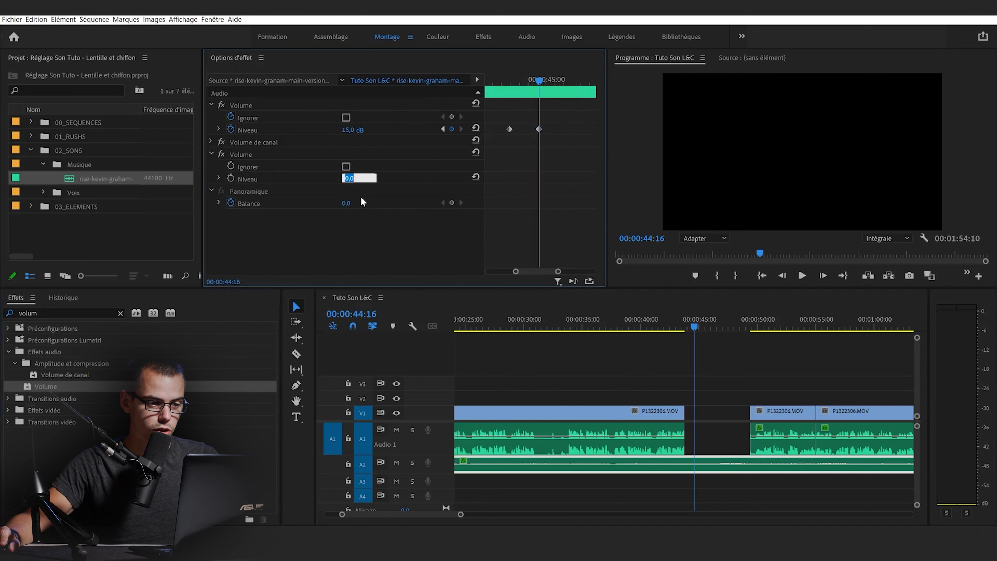
text(15)
key(Return)
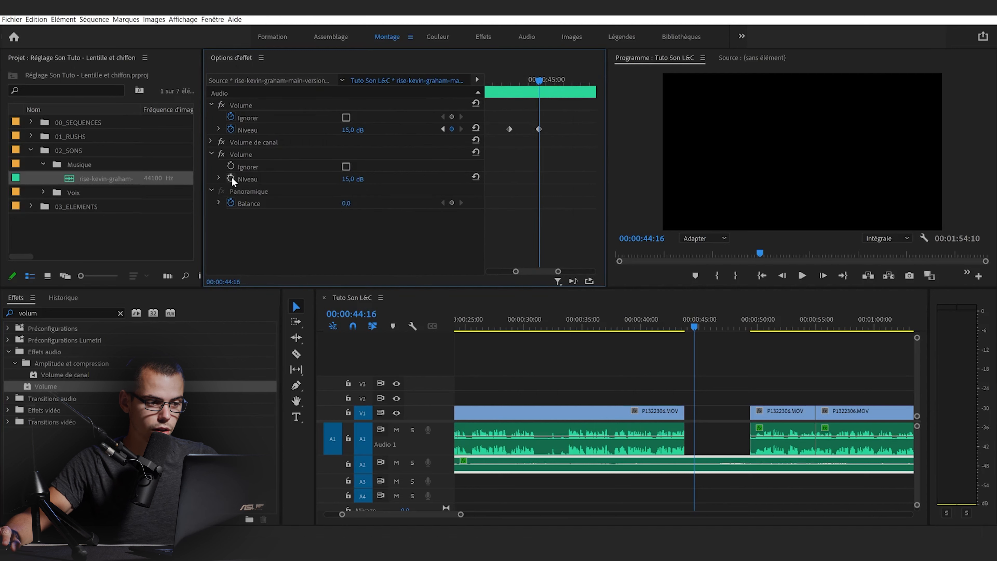
click(231, 178)
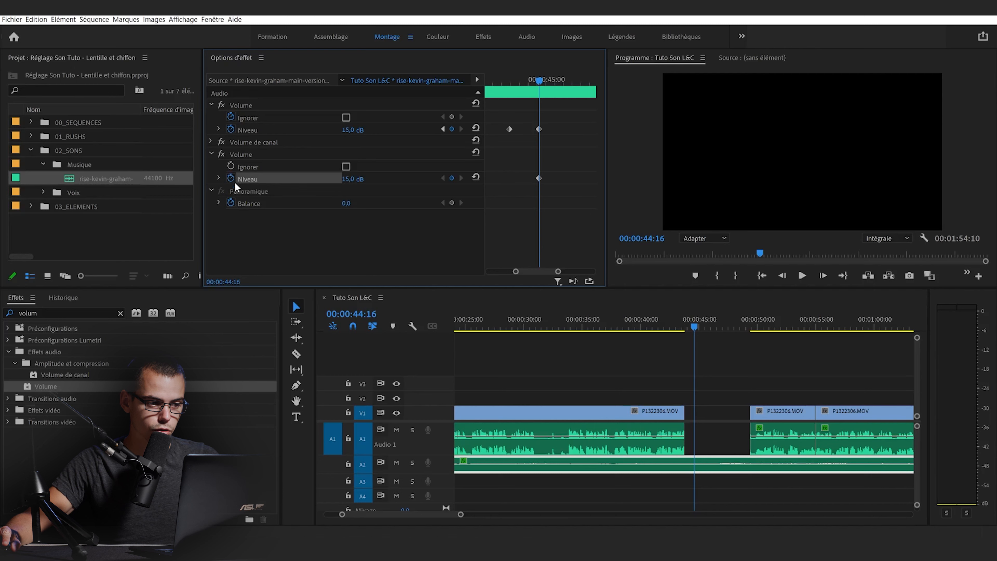
Step: Keyframe the second Volume effect's Niveau at 0 dB at 00:00:43:00 and set its keyframe at 00:00:44:16 to 5 dB
click(443, 129)
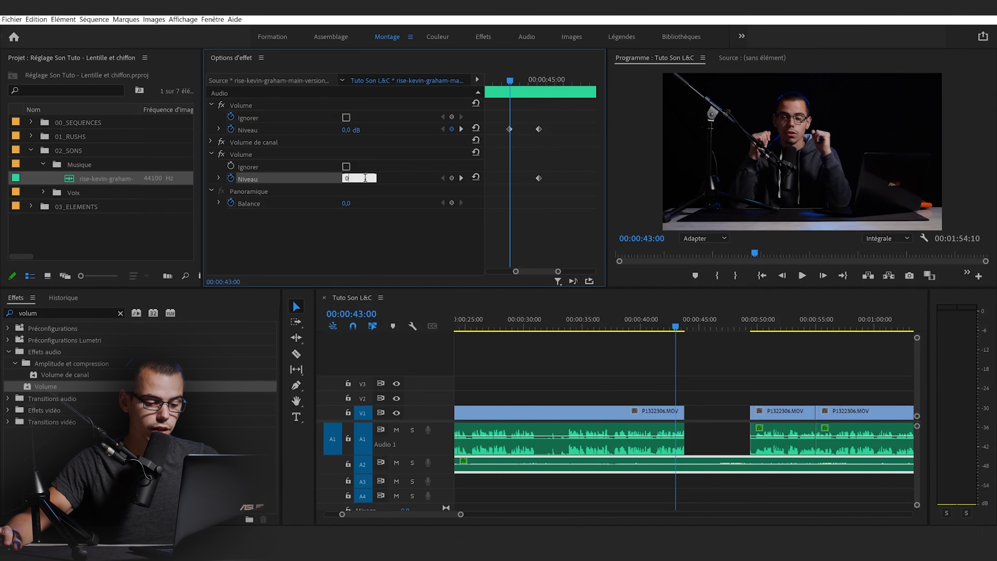
key(Return)
click(462, 180)
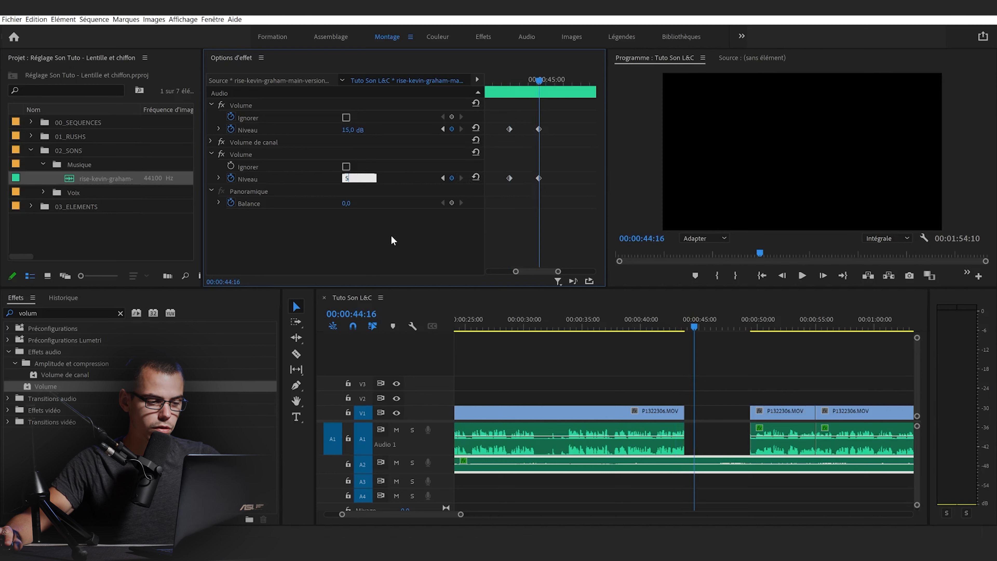
Step: Play the sequence from just before 00:00:41:00 through the gap to check the music's rise until the voice resumes
click(653, 321)
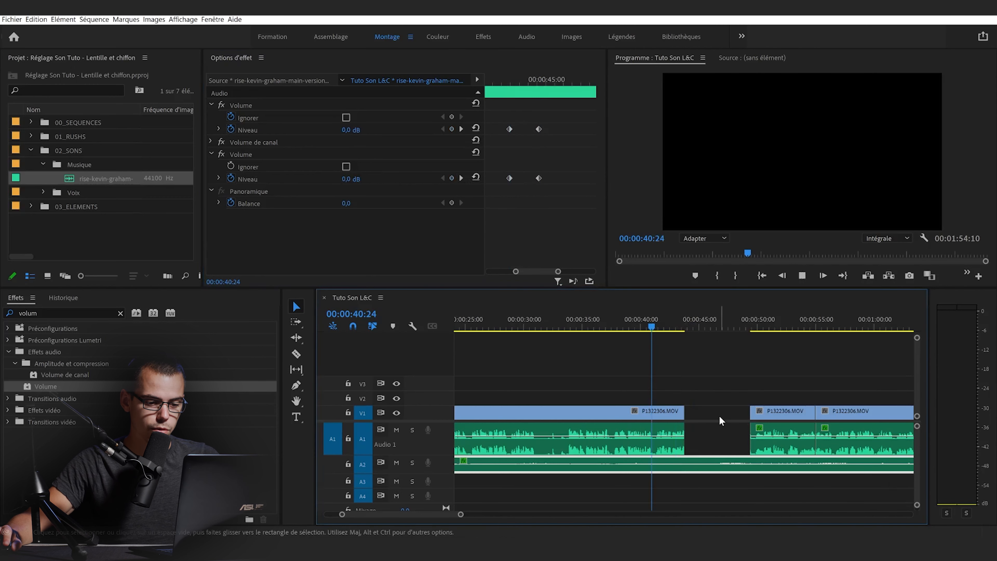
key(space)
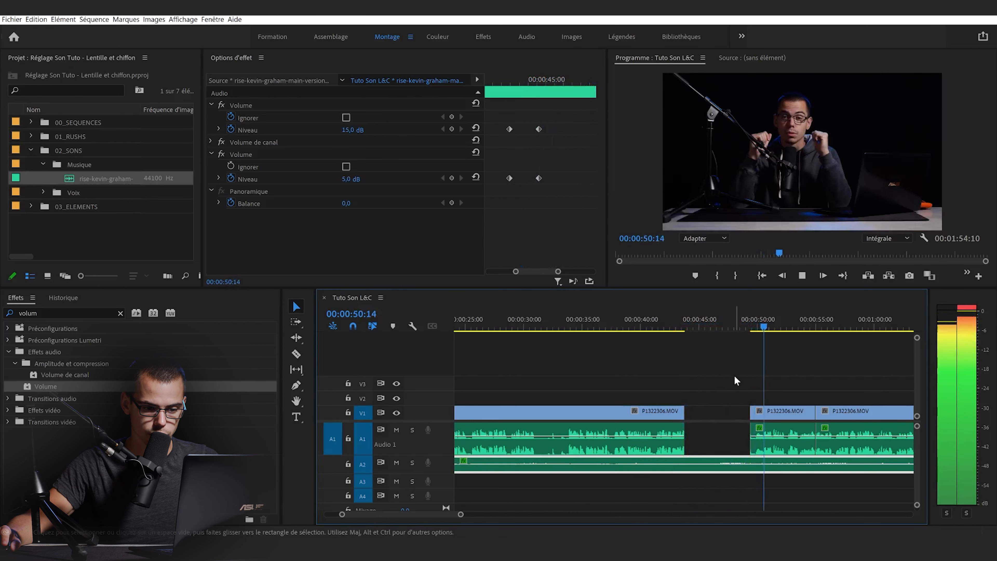
key(space)
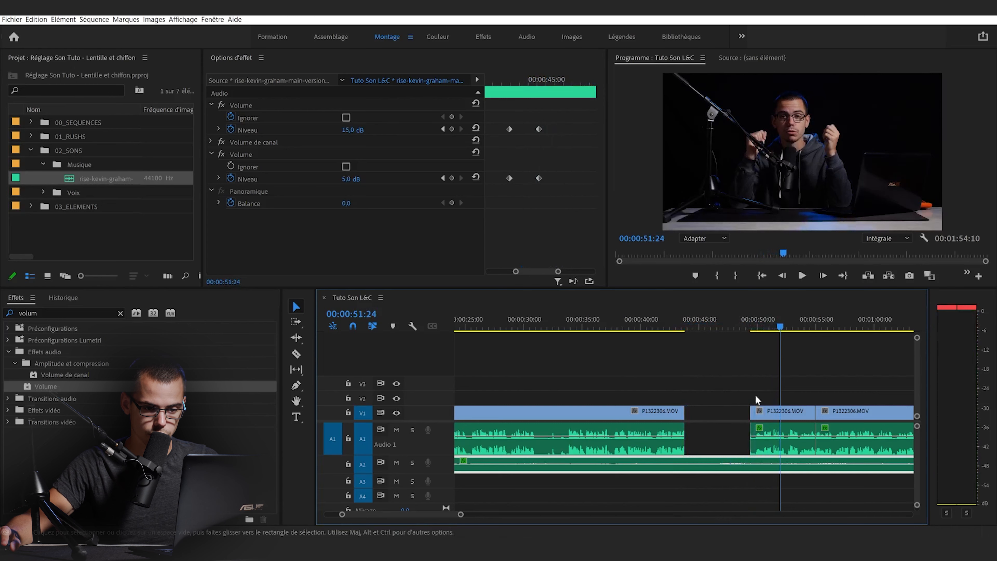
Step: Add a Niveau keyframe to both Volume effects of the music clip at 00:00:48:09, near the end of the gap
click(739, 317)
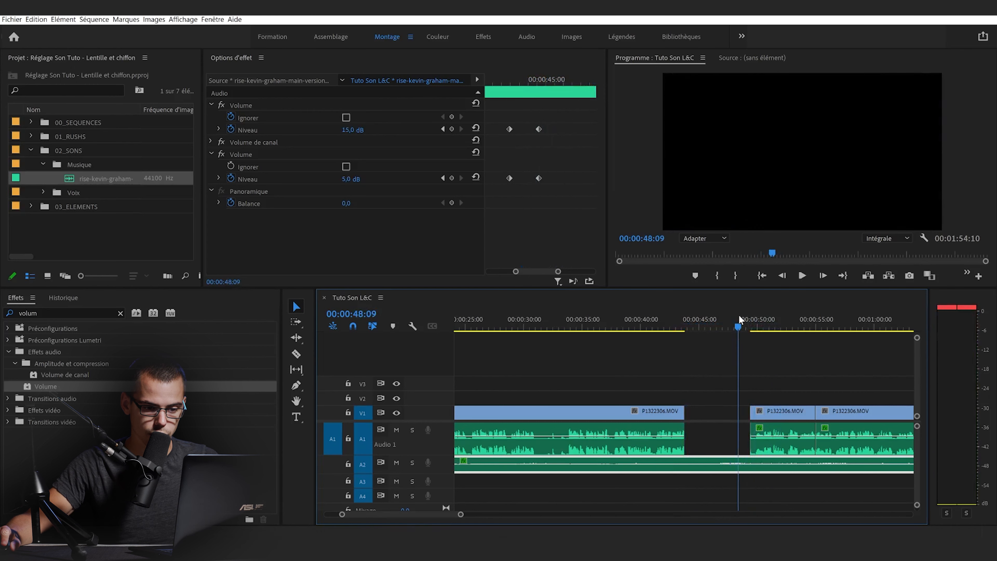
click(452, 130)
click(452, 178)
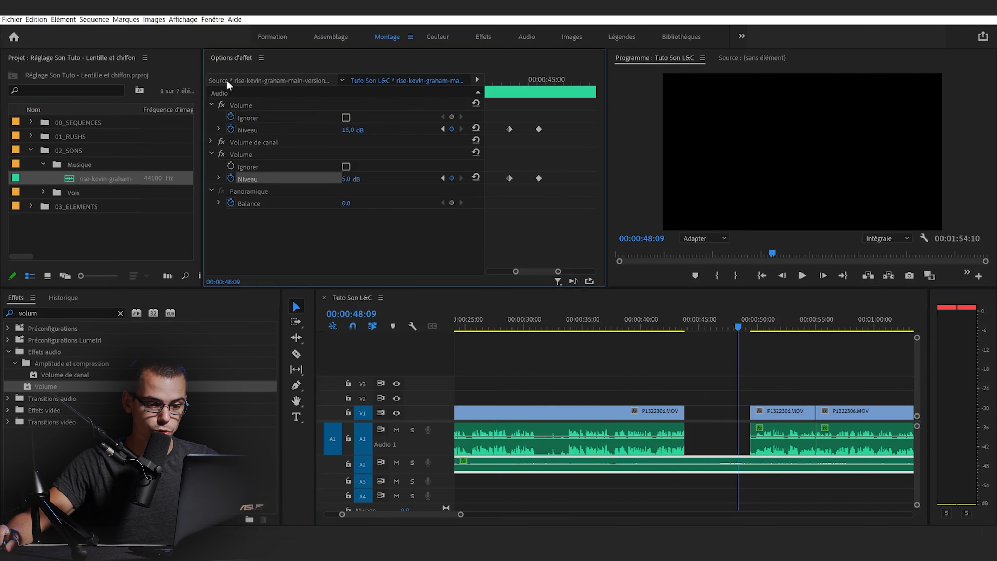
Step: Keyframe the Niveau of both Volume effects at 0 dB at 00:00:51:00, after the voice resumes
drag(764, 324, 770, 324)
click(343, 131)
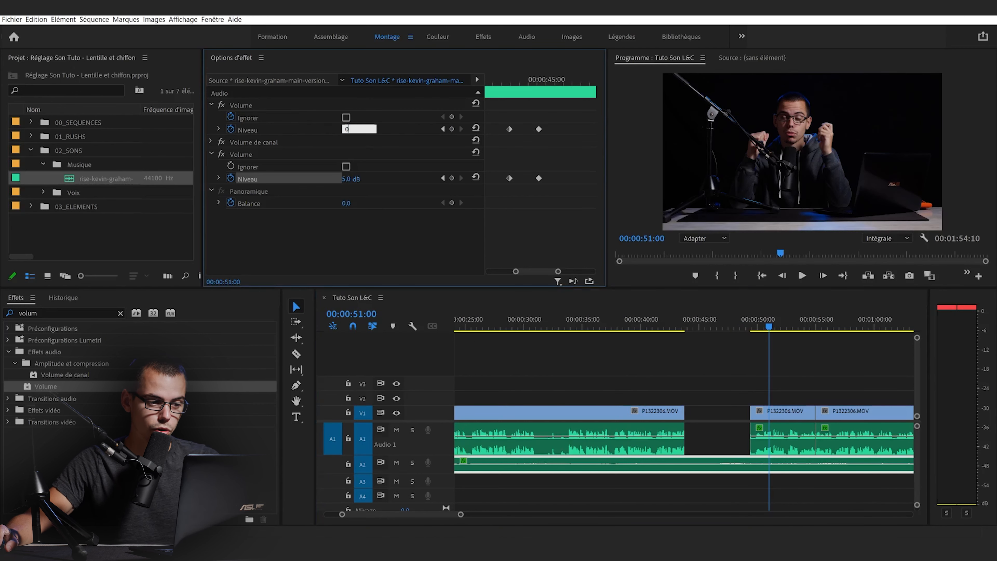
key(Return)
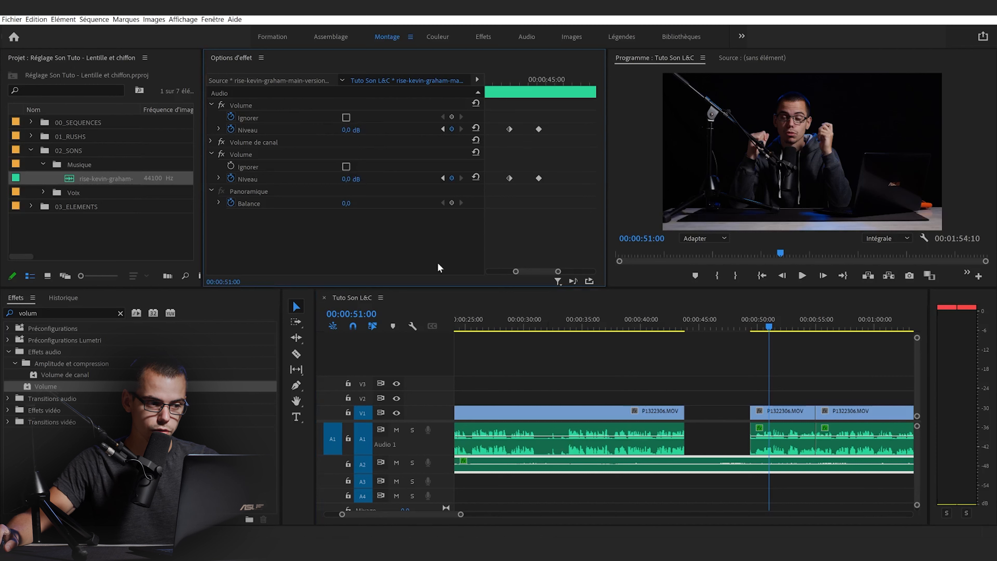
Step: Play the sequence from the end of the gap to about 00:00:52:00 to check the music's volume drop
click(738, 322)
key(space)
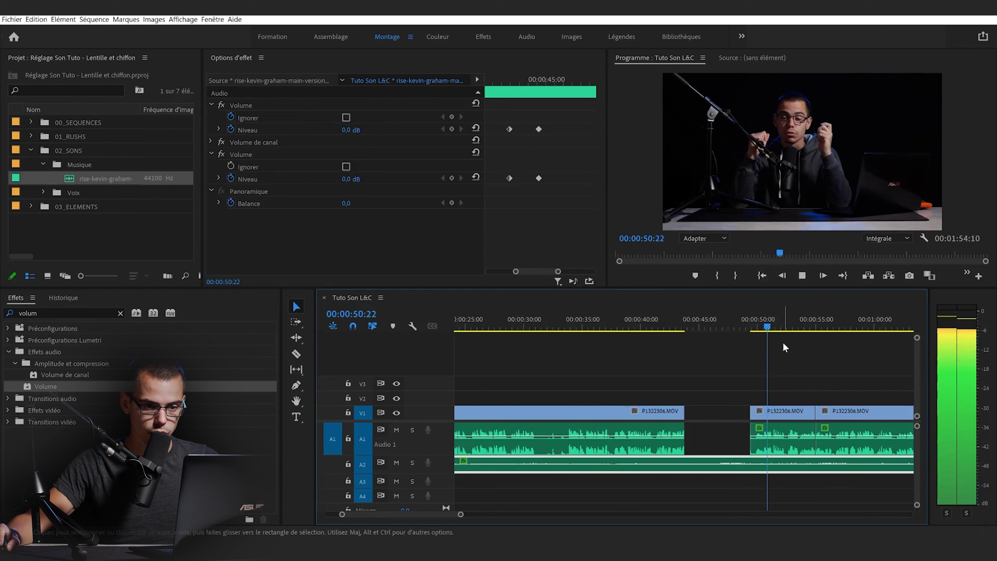
key(space)
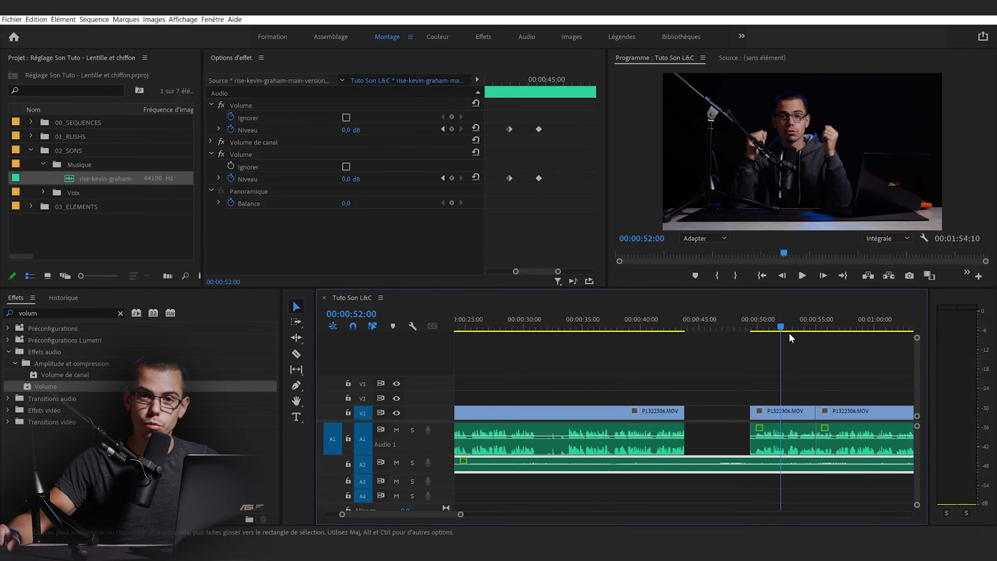
Step: Select the Niveau keyframes of both Volume effects to review them, scrub through the gap and clear the selection
click(561, 130)
key(minus)
key(minus)
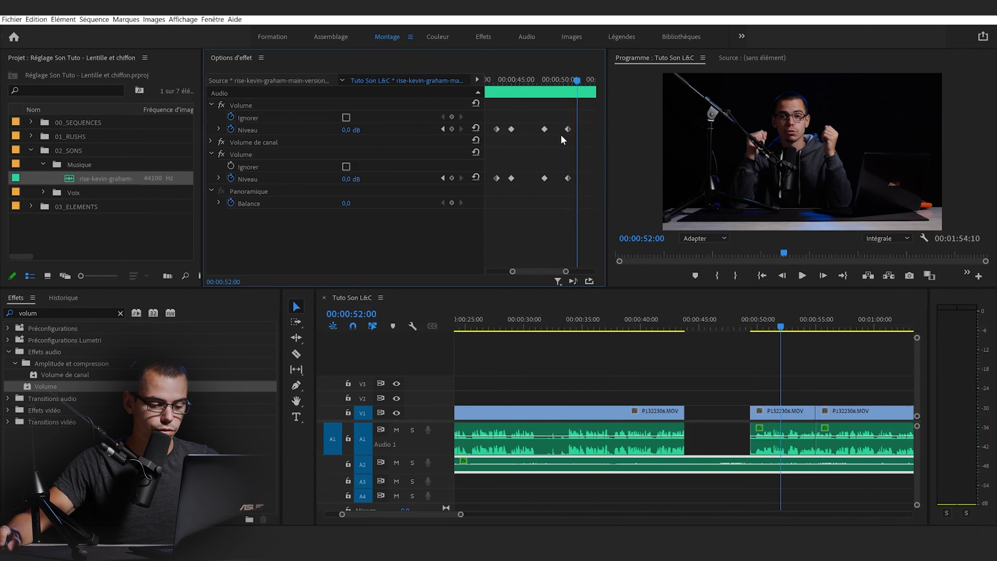
drag(532, 119, 588, 177)
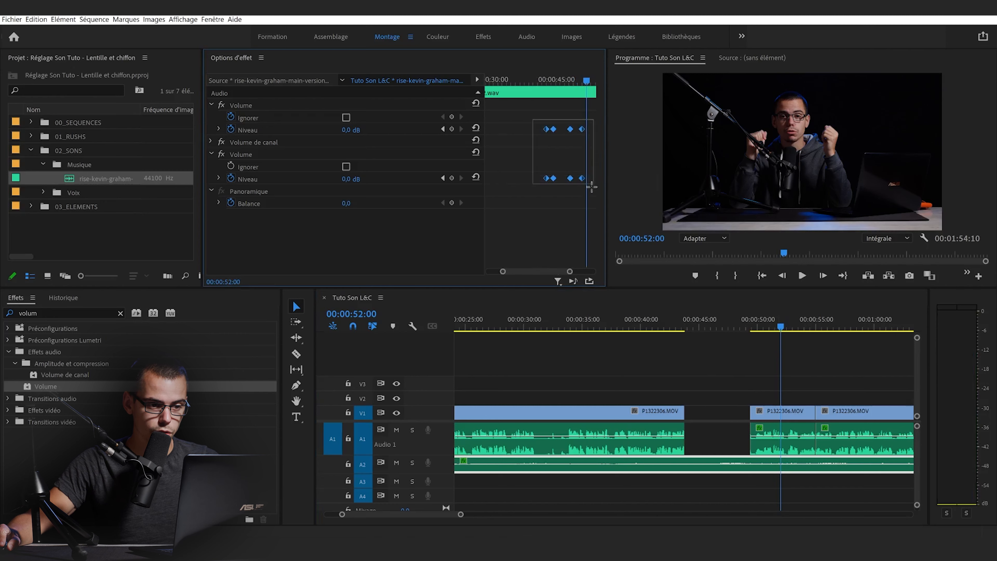
drag(667, 331, 727, 367)
click(745, 371)
Step: Place the playhead at 00:01:30:00 and extend the end of the music clip just past the video's end, to 00:01:56:10
key(minus)
key(minus)
key(minus)
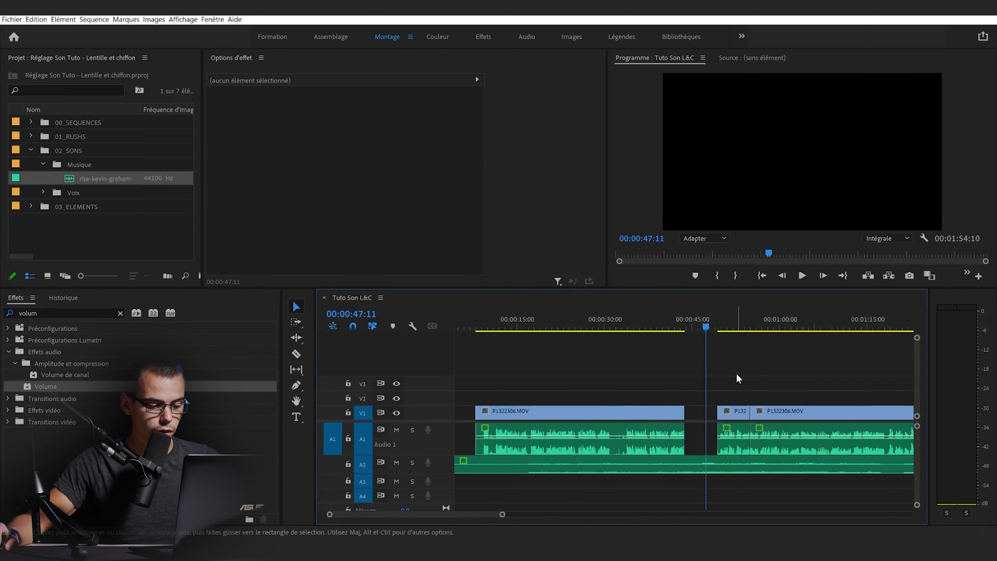
click(589, 322)
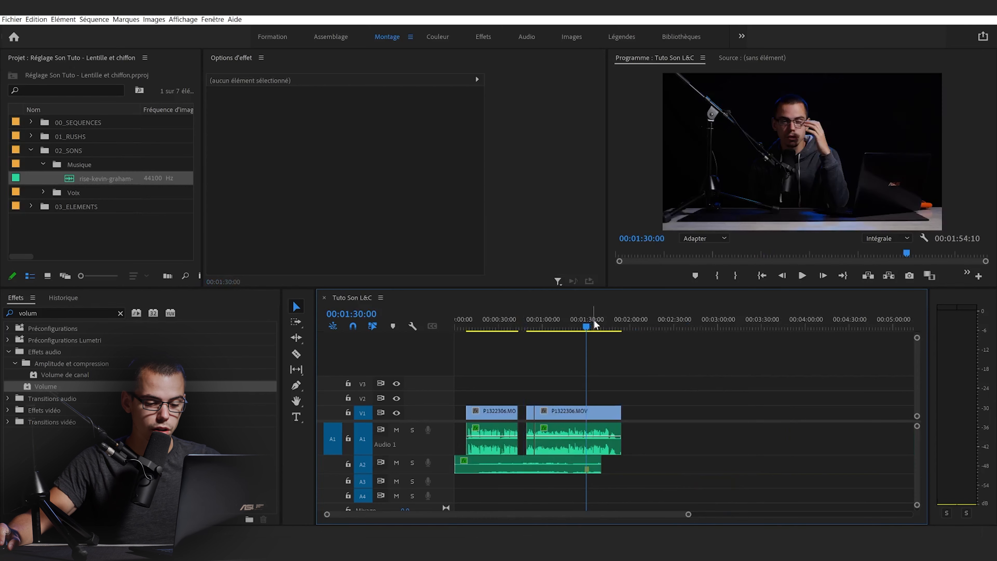
key(equal)
drag(715, 467, 762, 468)
Step: Search the effects for "FONDU" and apply a Fondu exponentiel transition to the end of the music clip
click(38, 311)
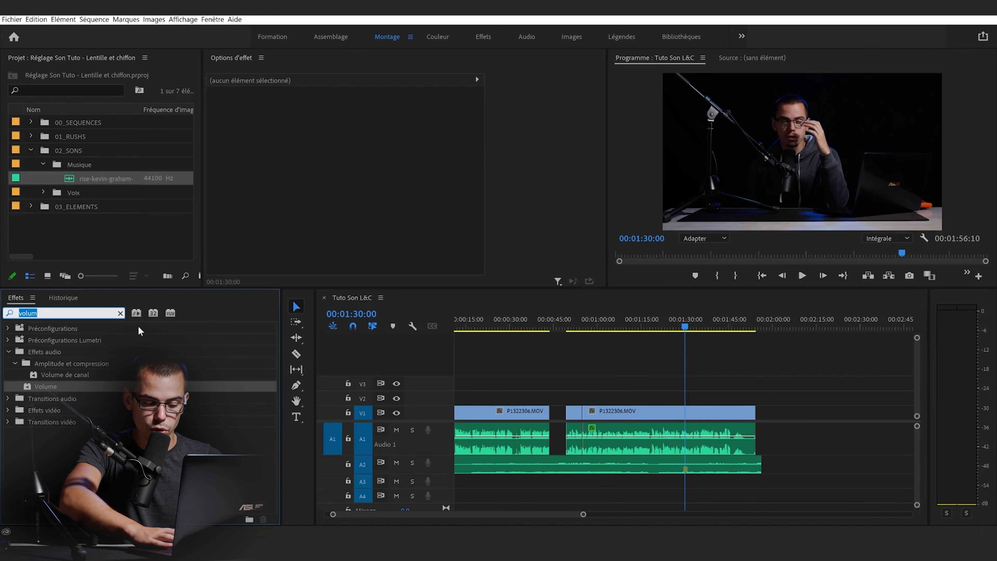
text(FONDU)
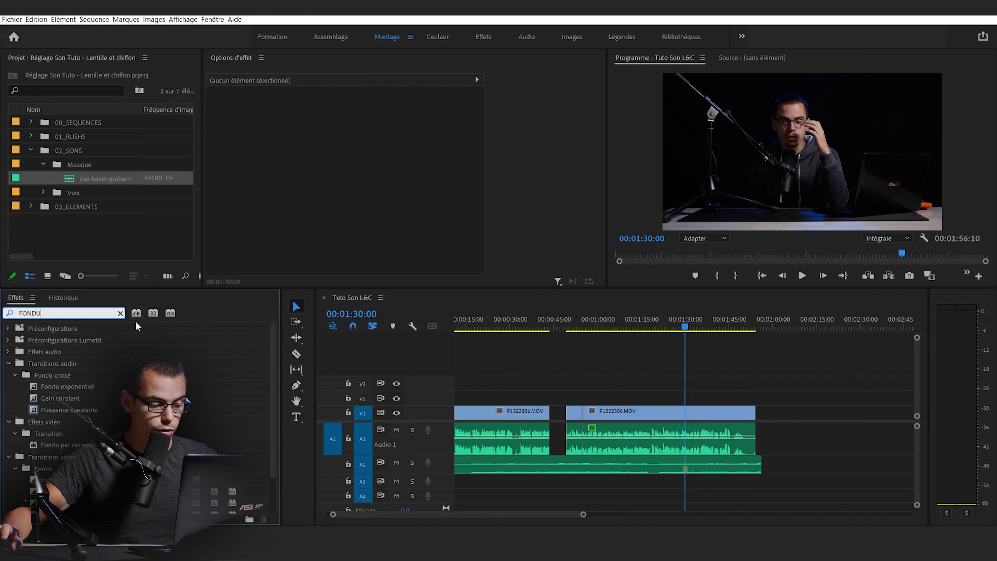
mouse_move(86, 387)
mouse_down()
mouse_move(839, 446)
mouse_move(762, 466)
mouse_move(760, 482)
mouse_up()
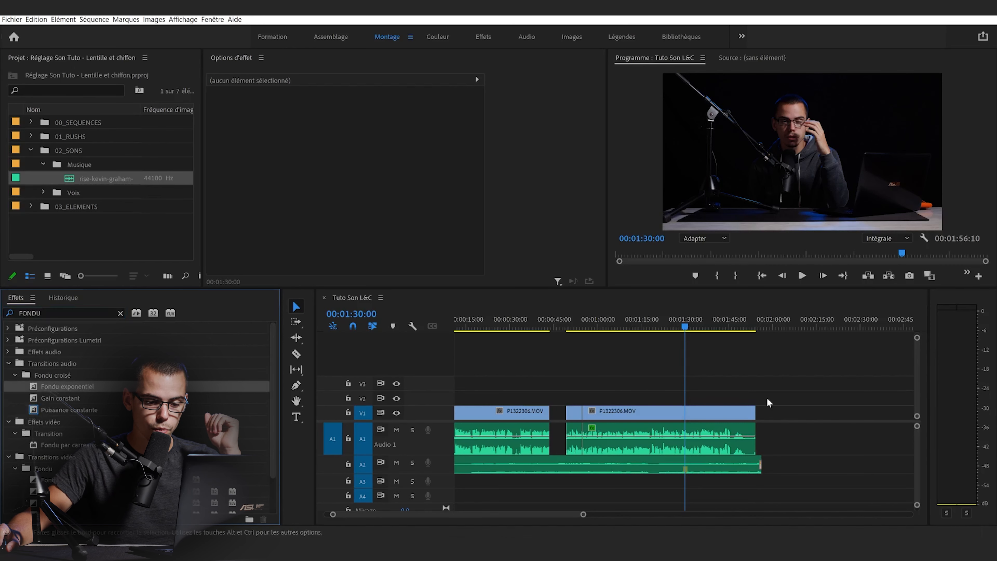
Step: Lengthen the Fondu exponentiel at the end of the music clip to 00:00:14:24
click(747, 323)
key(=)
key(=)
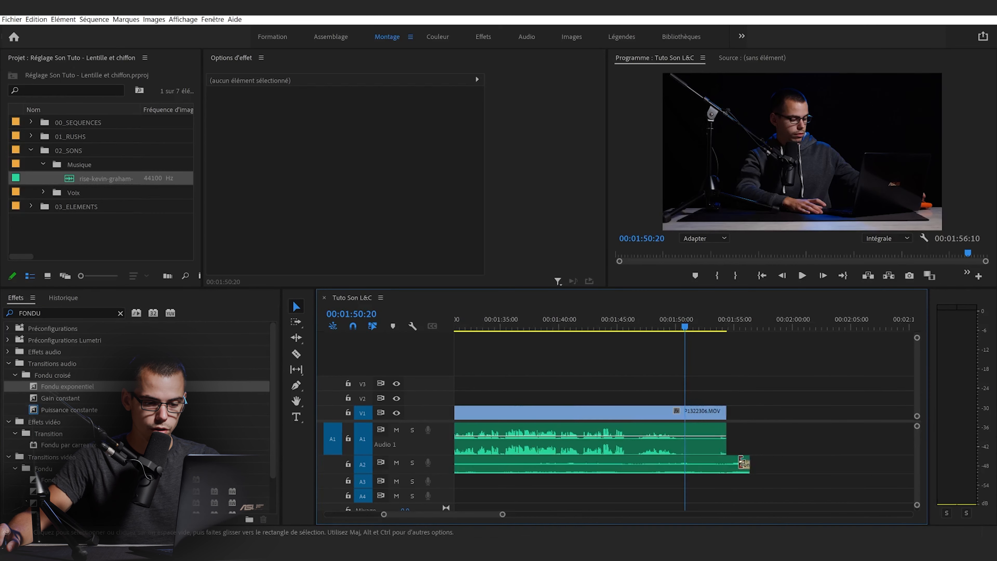
drag(742, 465, 656, 462)
drag(722, 465, 603, 471)
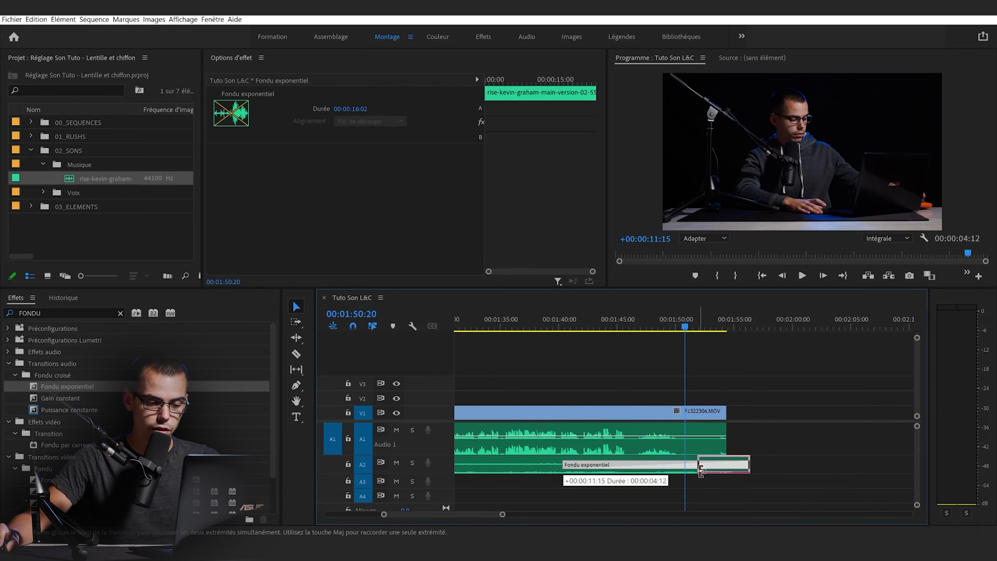
drag(702, 471, 575, 471)
Step: Save the project, solo audio track A2 and play the music's fade-out from 00:01:41:11
click(584, 320)
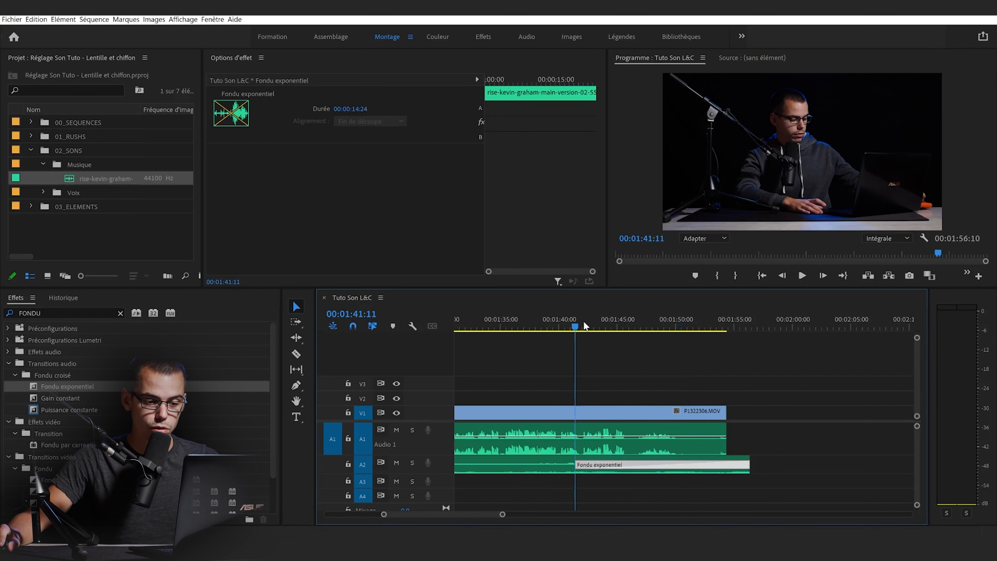
key(ctrl+s)
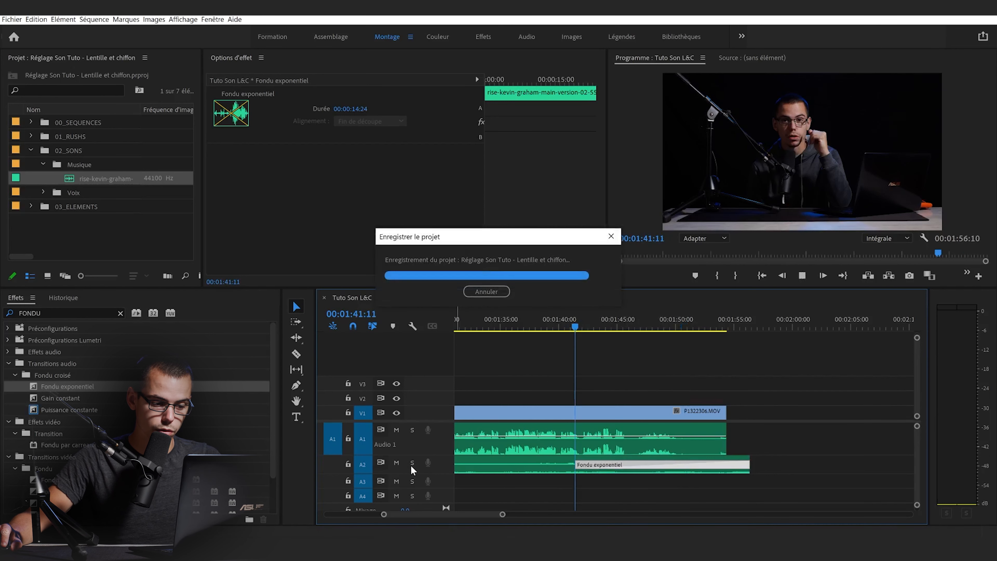
click(412, 463)
key(space)
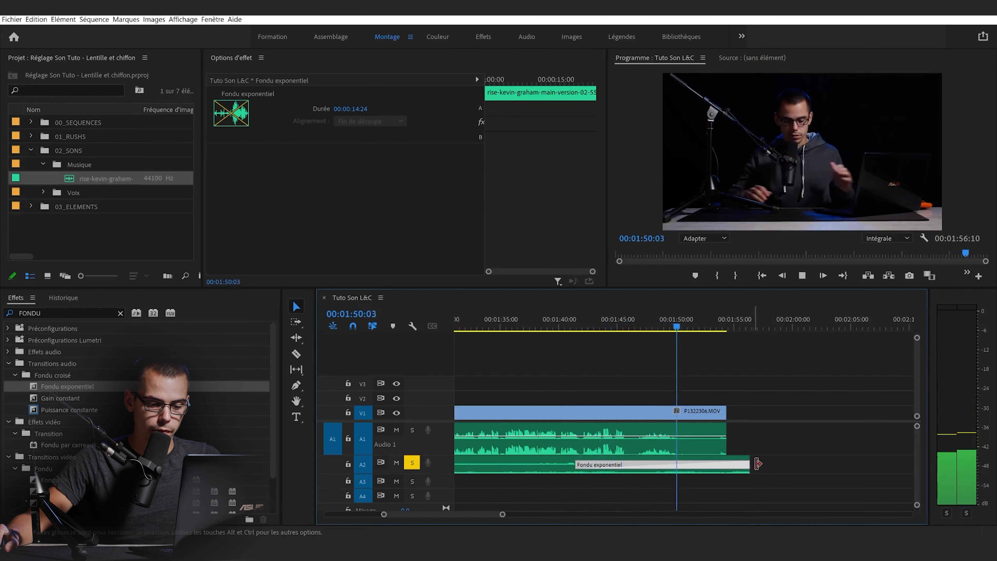
key(space)
Step: Show the whole sequence in the timeline and move the playhead to 00:00:55:00
key(minus)
key(minus)
key(minus)
key(minus)
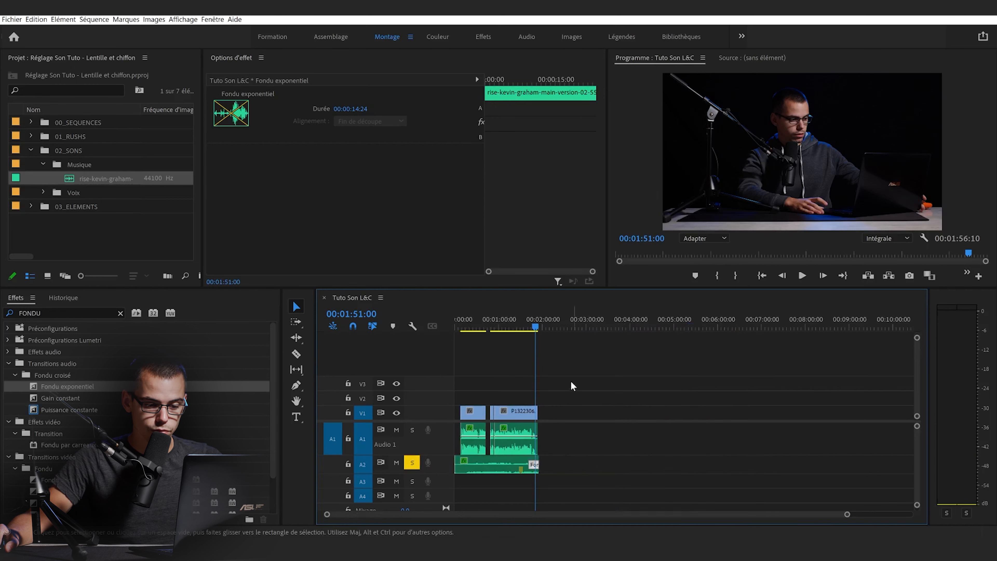
click(497, 328)
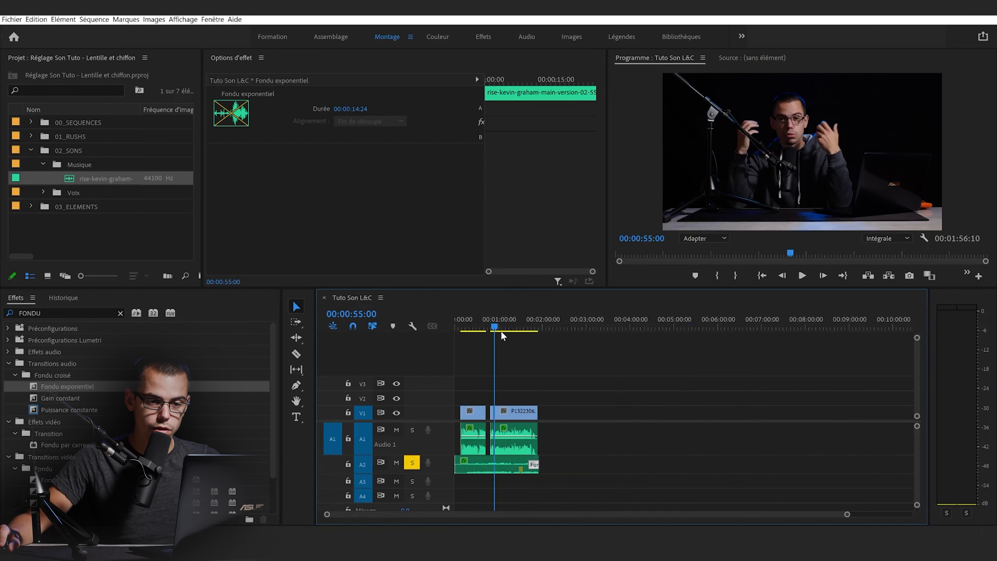